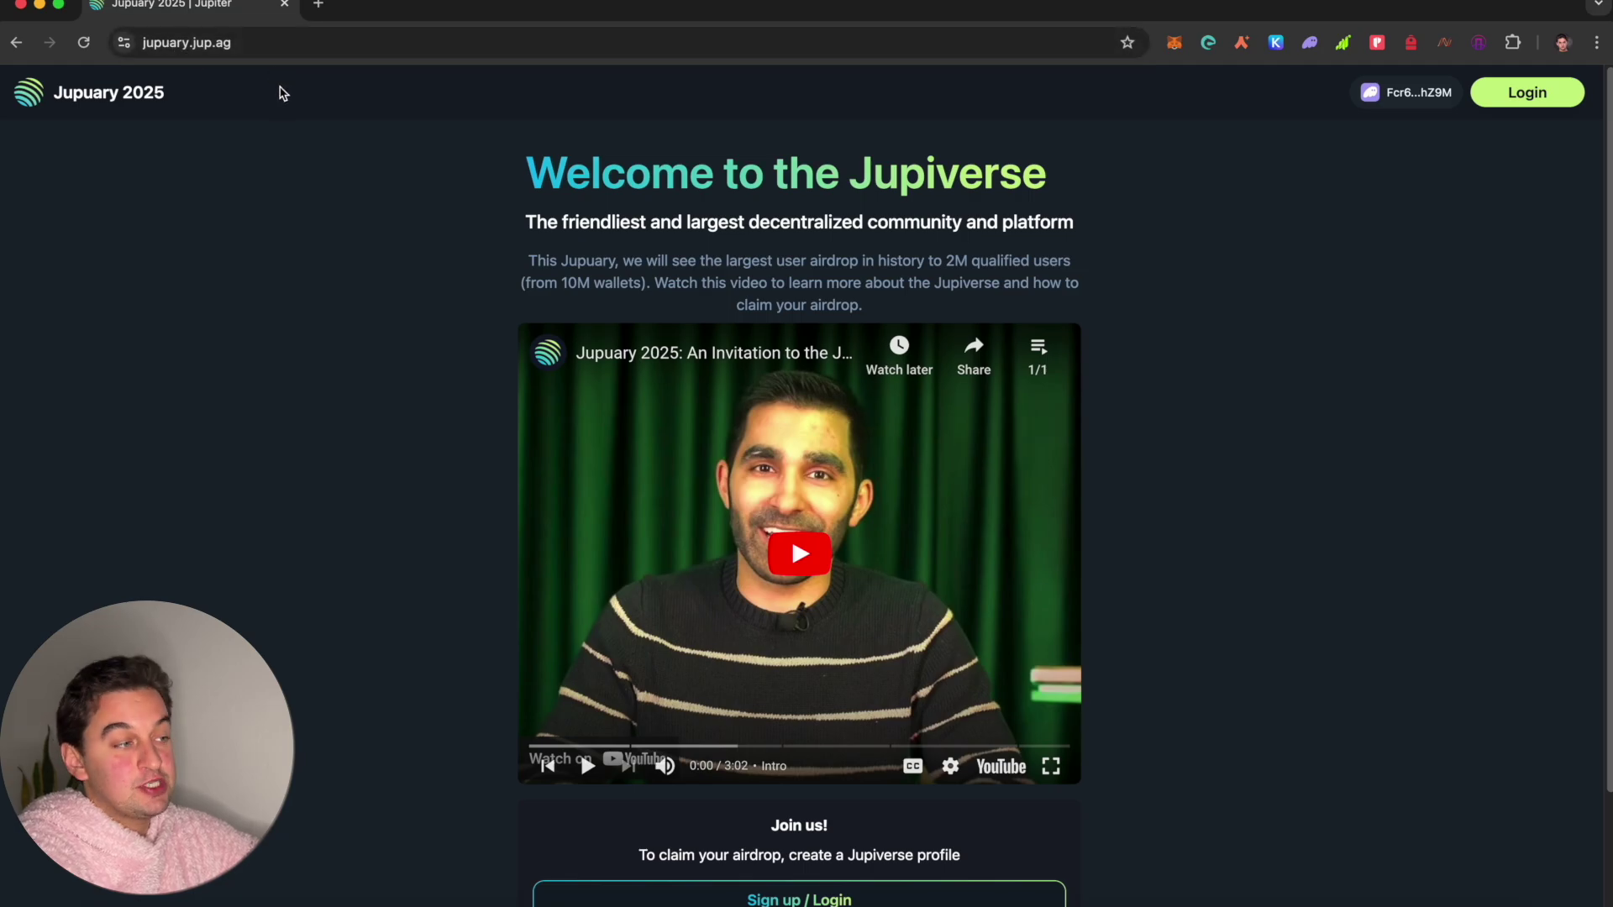
Step: Submit the account e-mail in the Jupiverse Sign up / Login form
scroll(399, 176, down, 3)
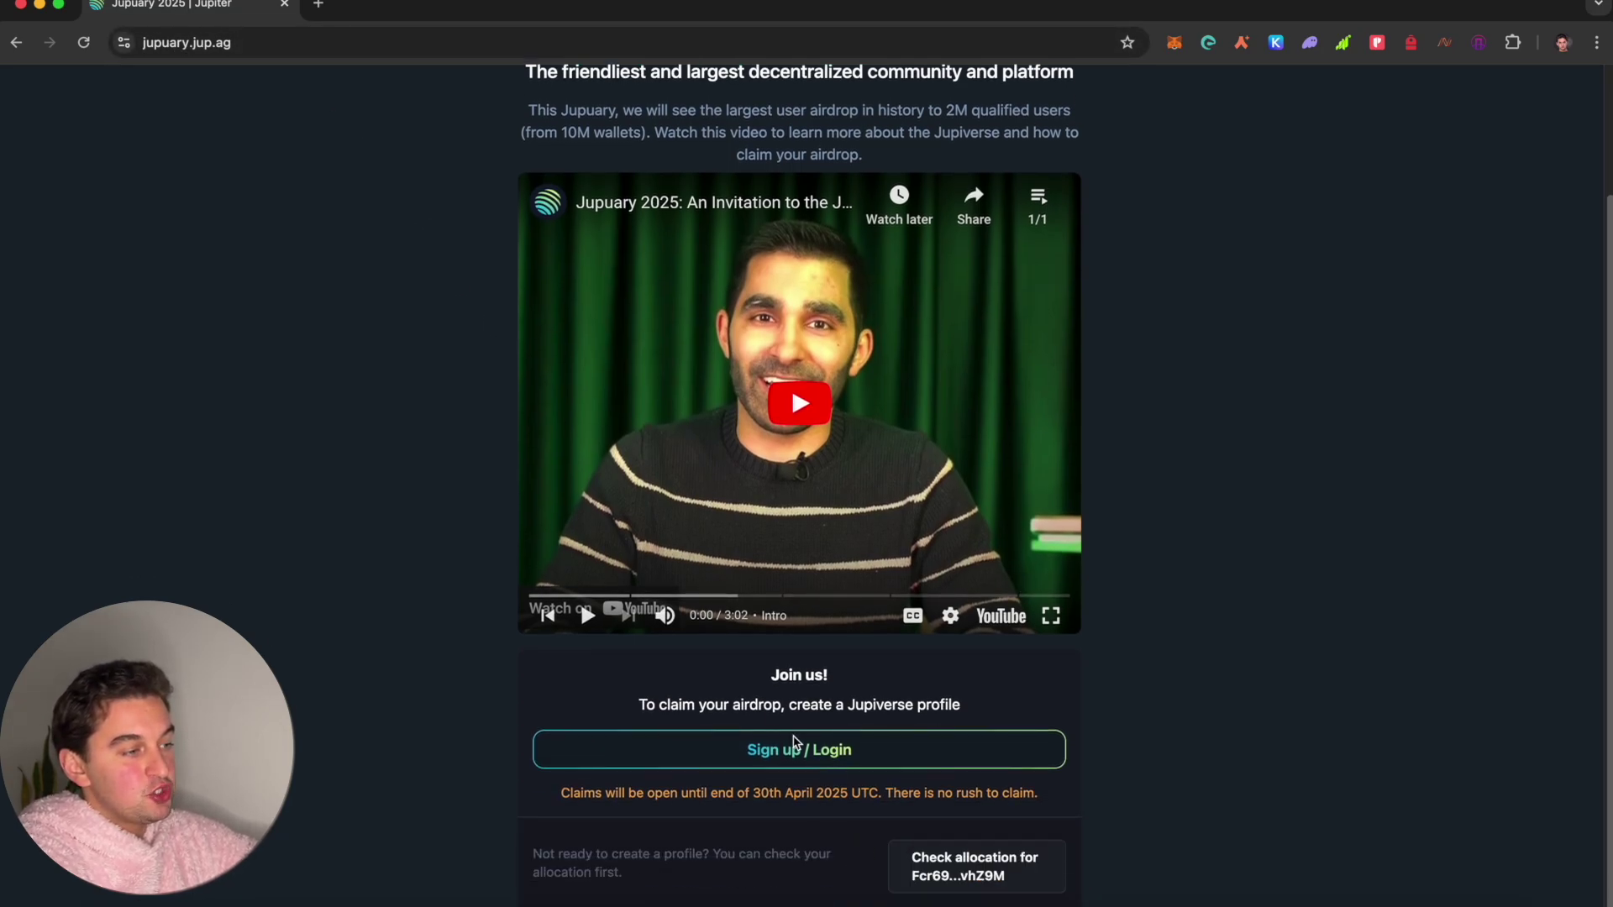
click(773, 753)
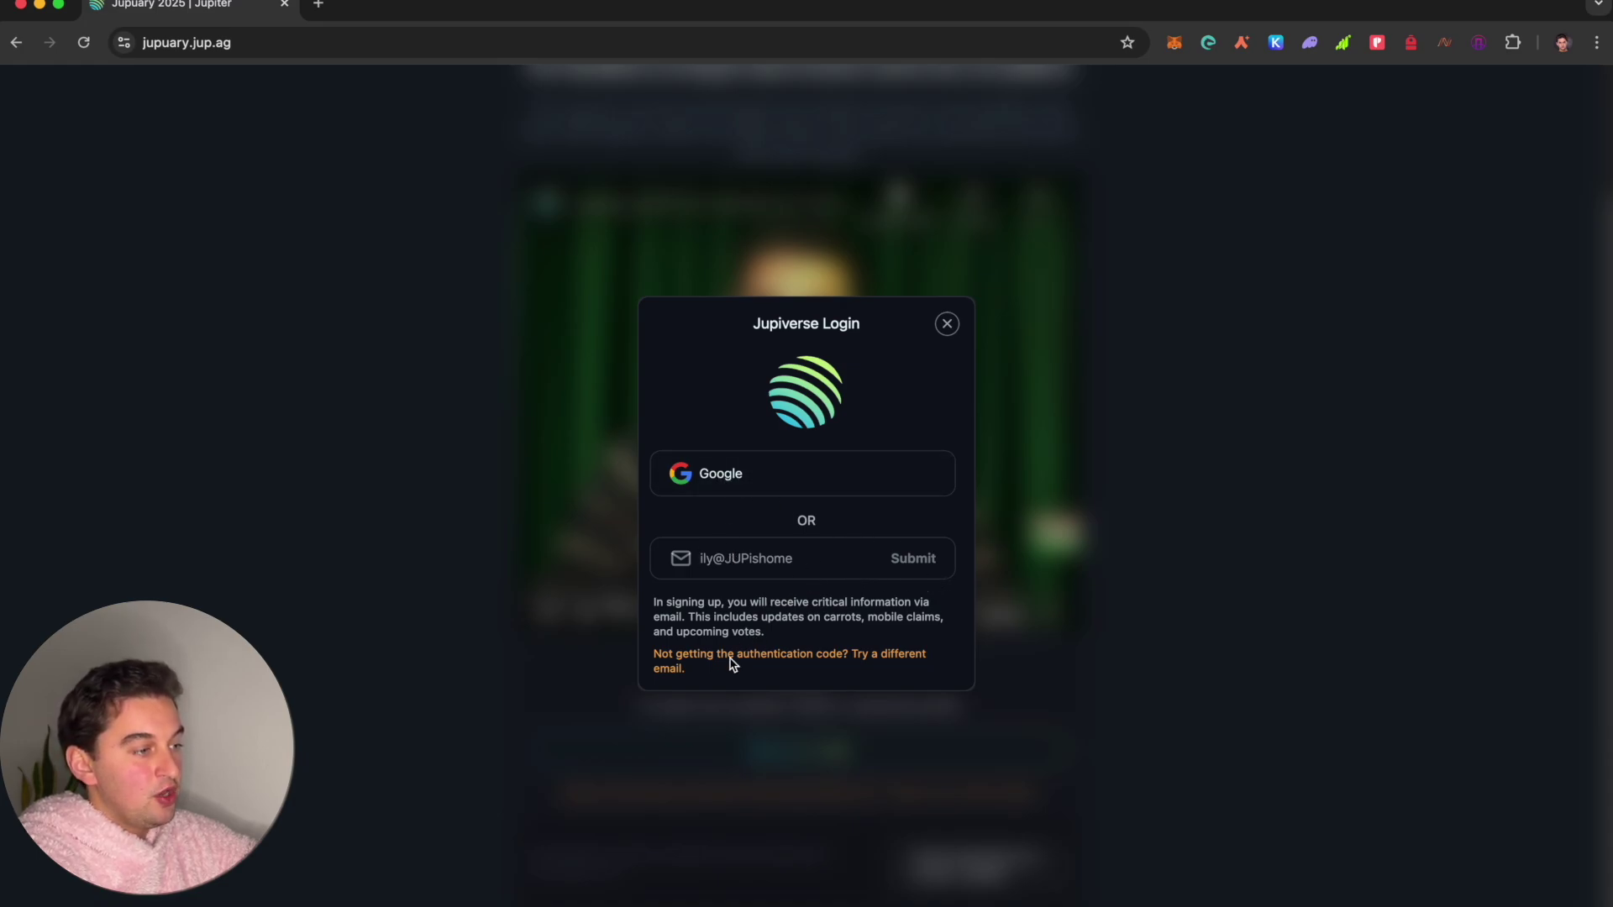
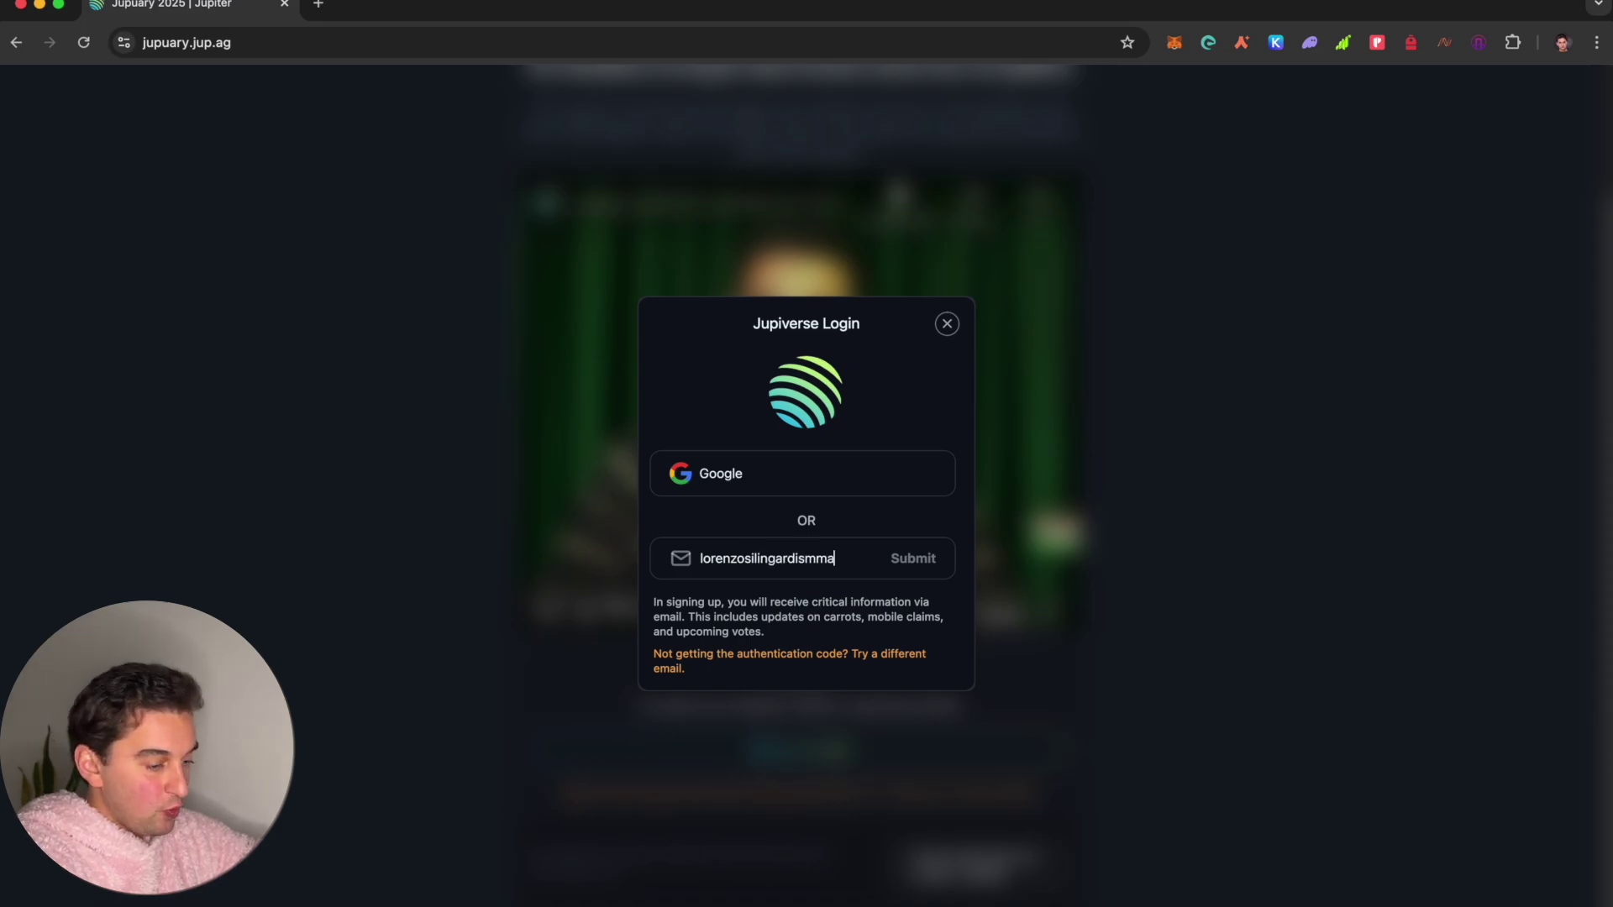
key(Return)
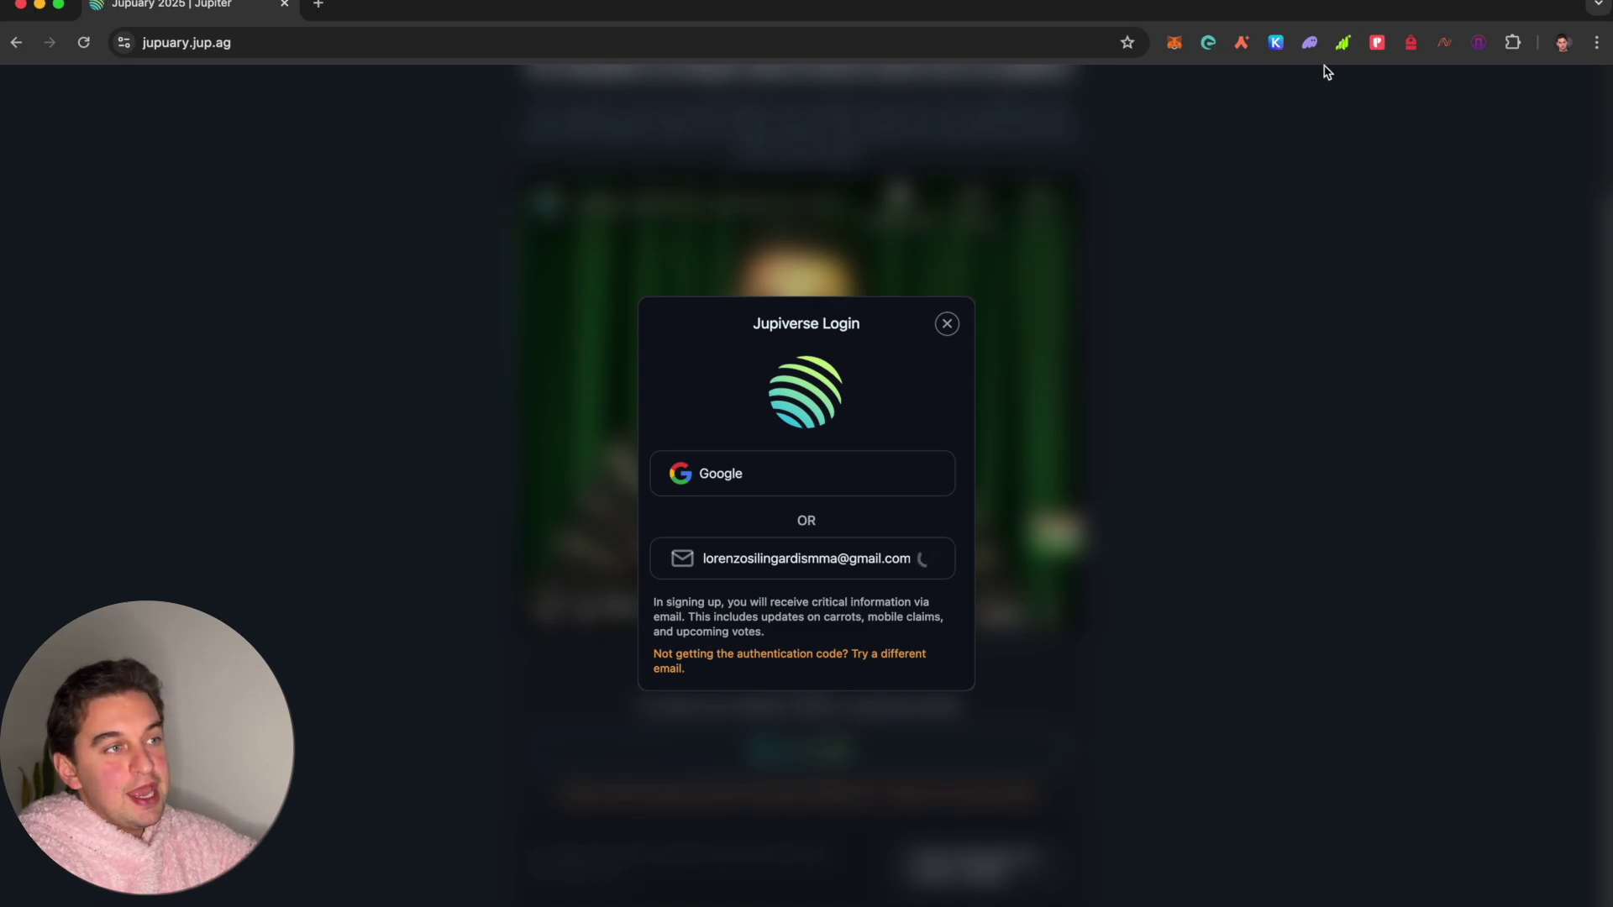
Step: Unlock the Phantom wallet extension with its password
click(1310, 42)
text(•••••••••••••)
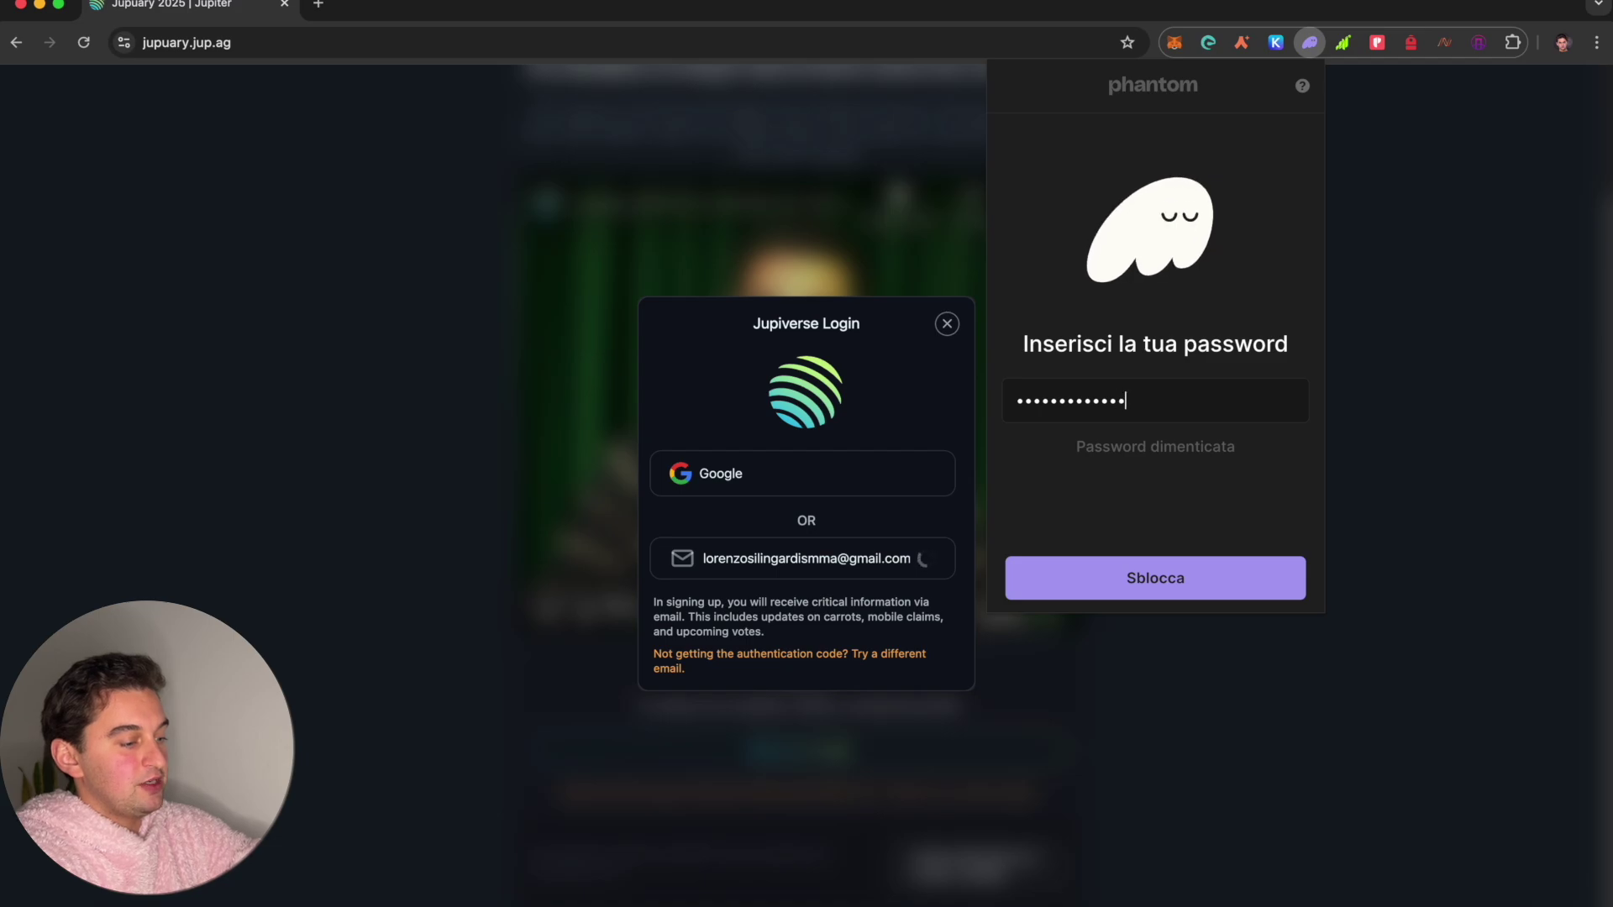
text(••)
key(Return)
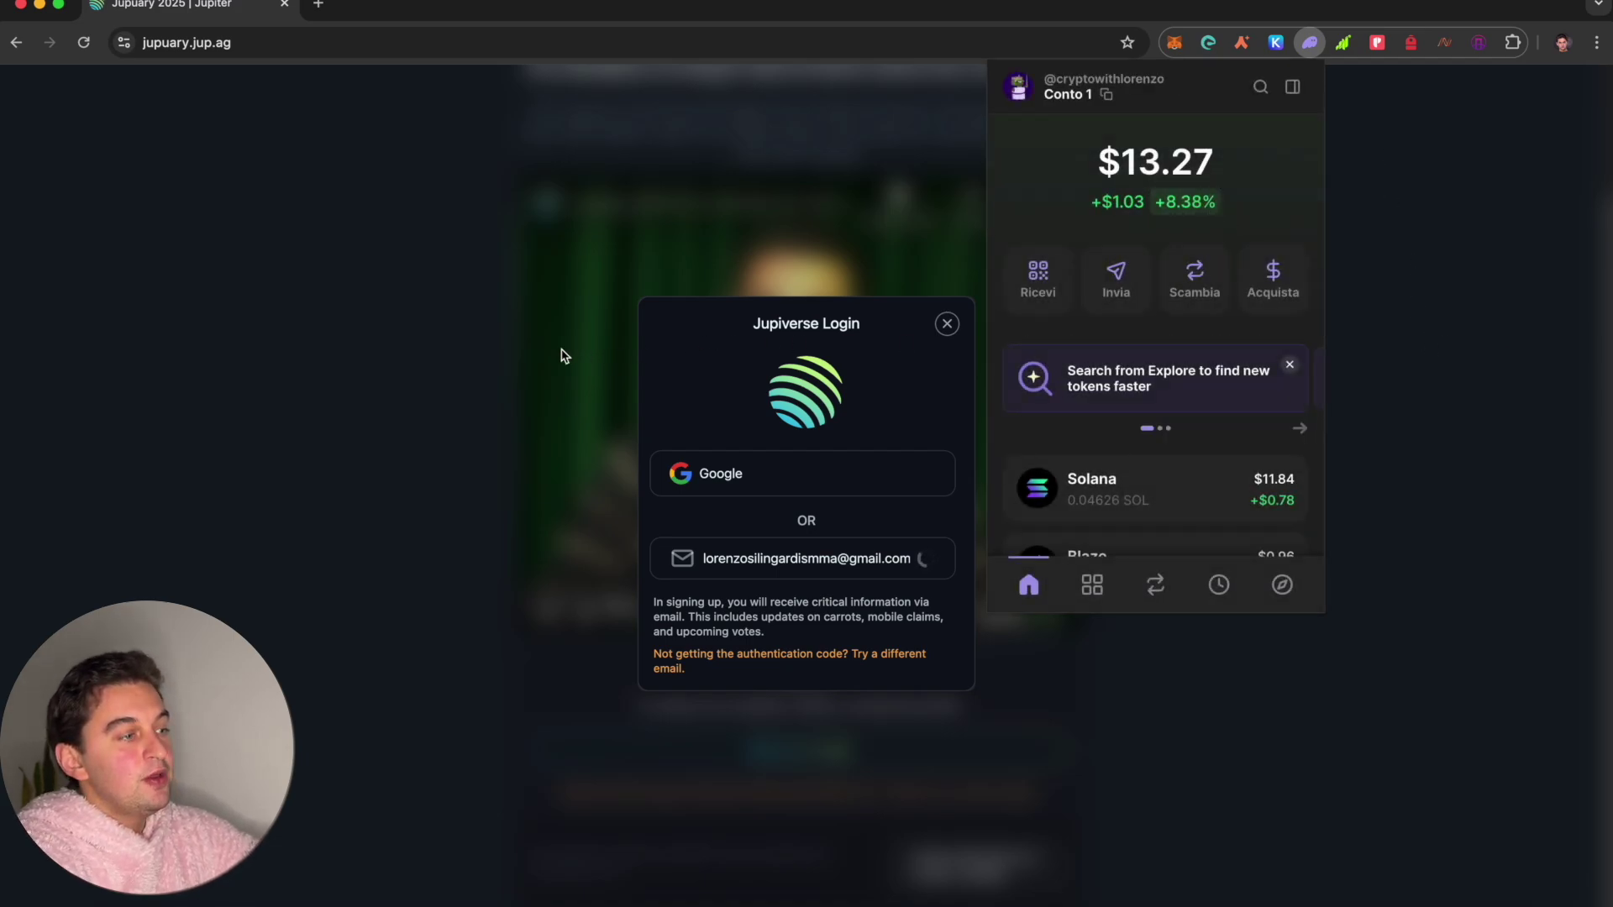
Step: Open x.com in a new tab, view the Cosmos Airdrops $JUP claim post, then return to Jupuary
click(319, 5)
text(t)
key(Return)
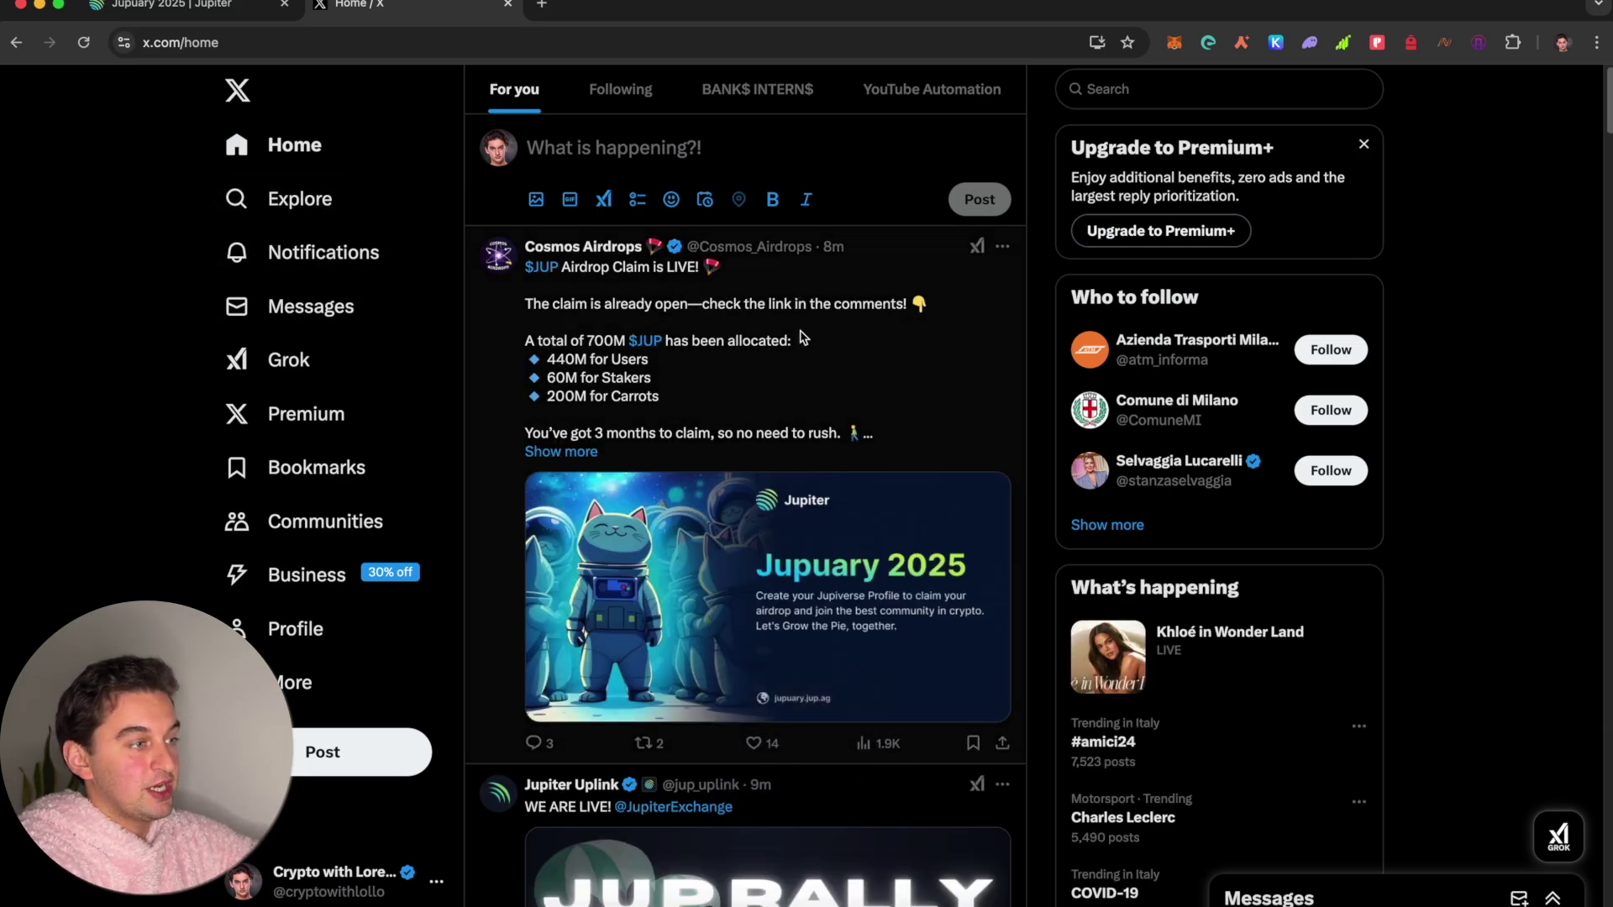
scroll(773, 395, down, 3)
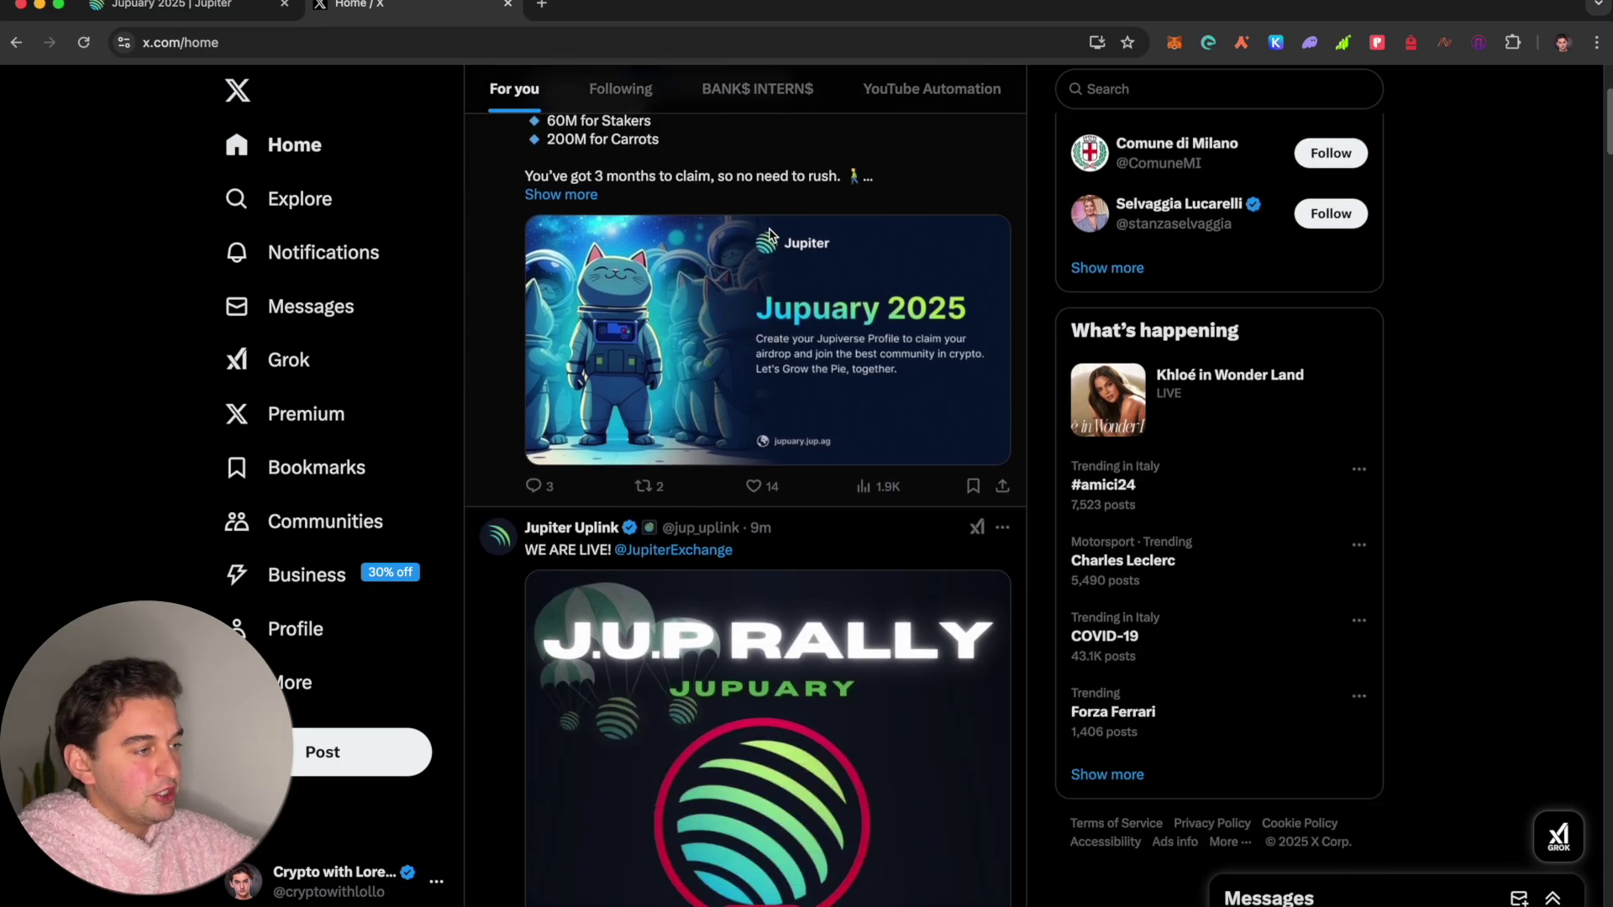
scroll(774, 458, up, 3)
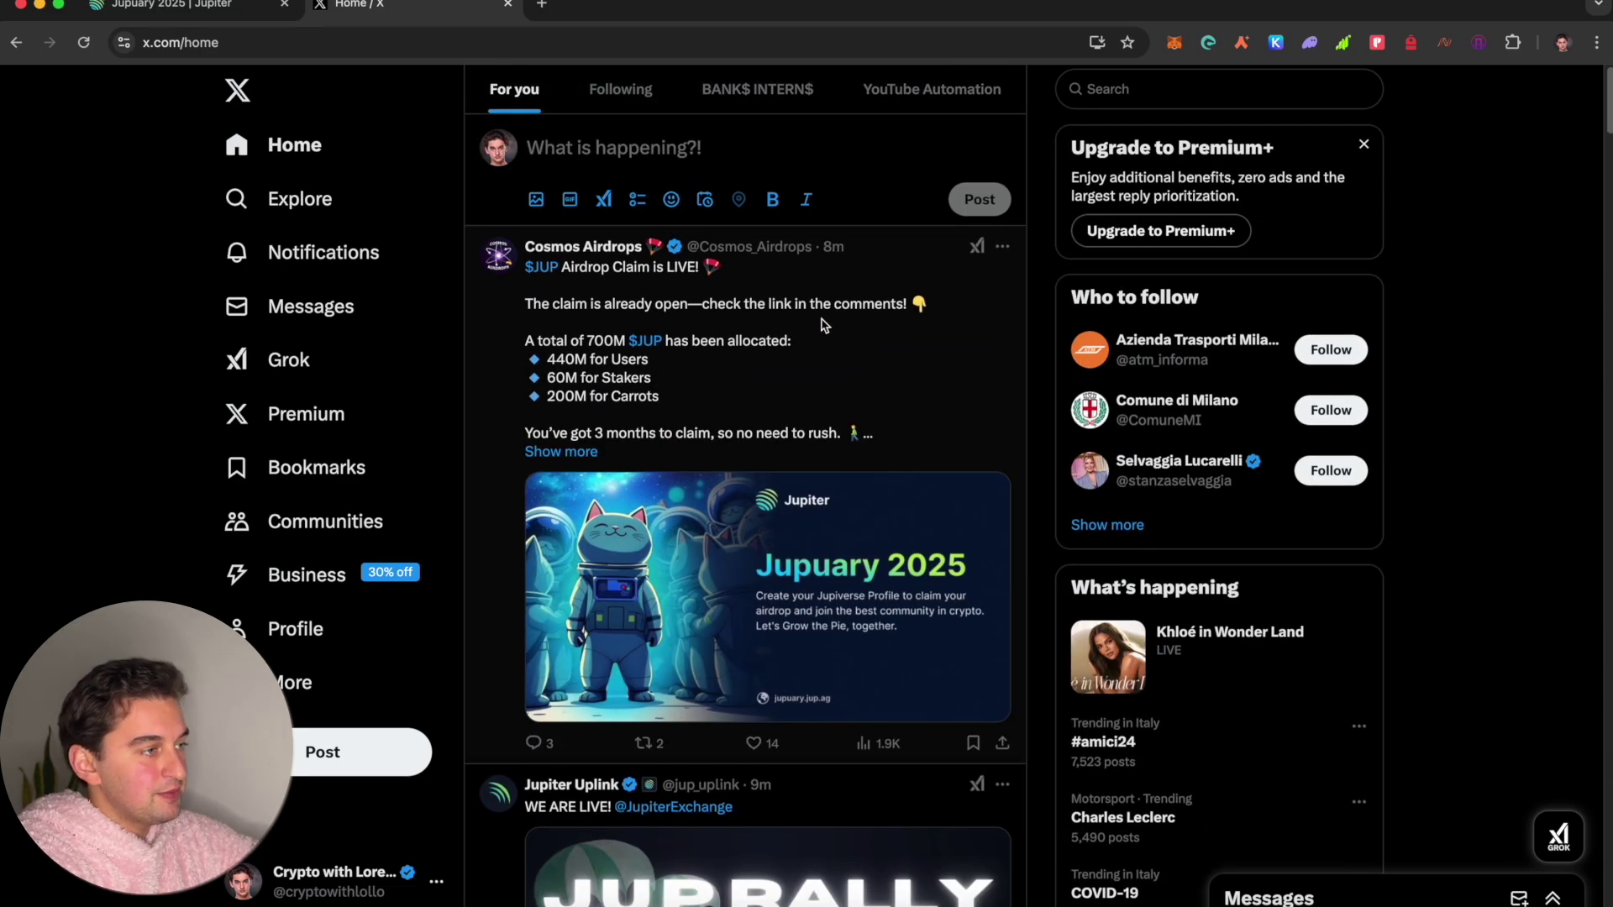
click(822, 324)
scroll(831, 361, down, 5)
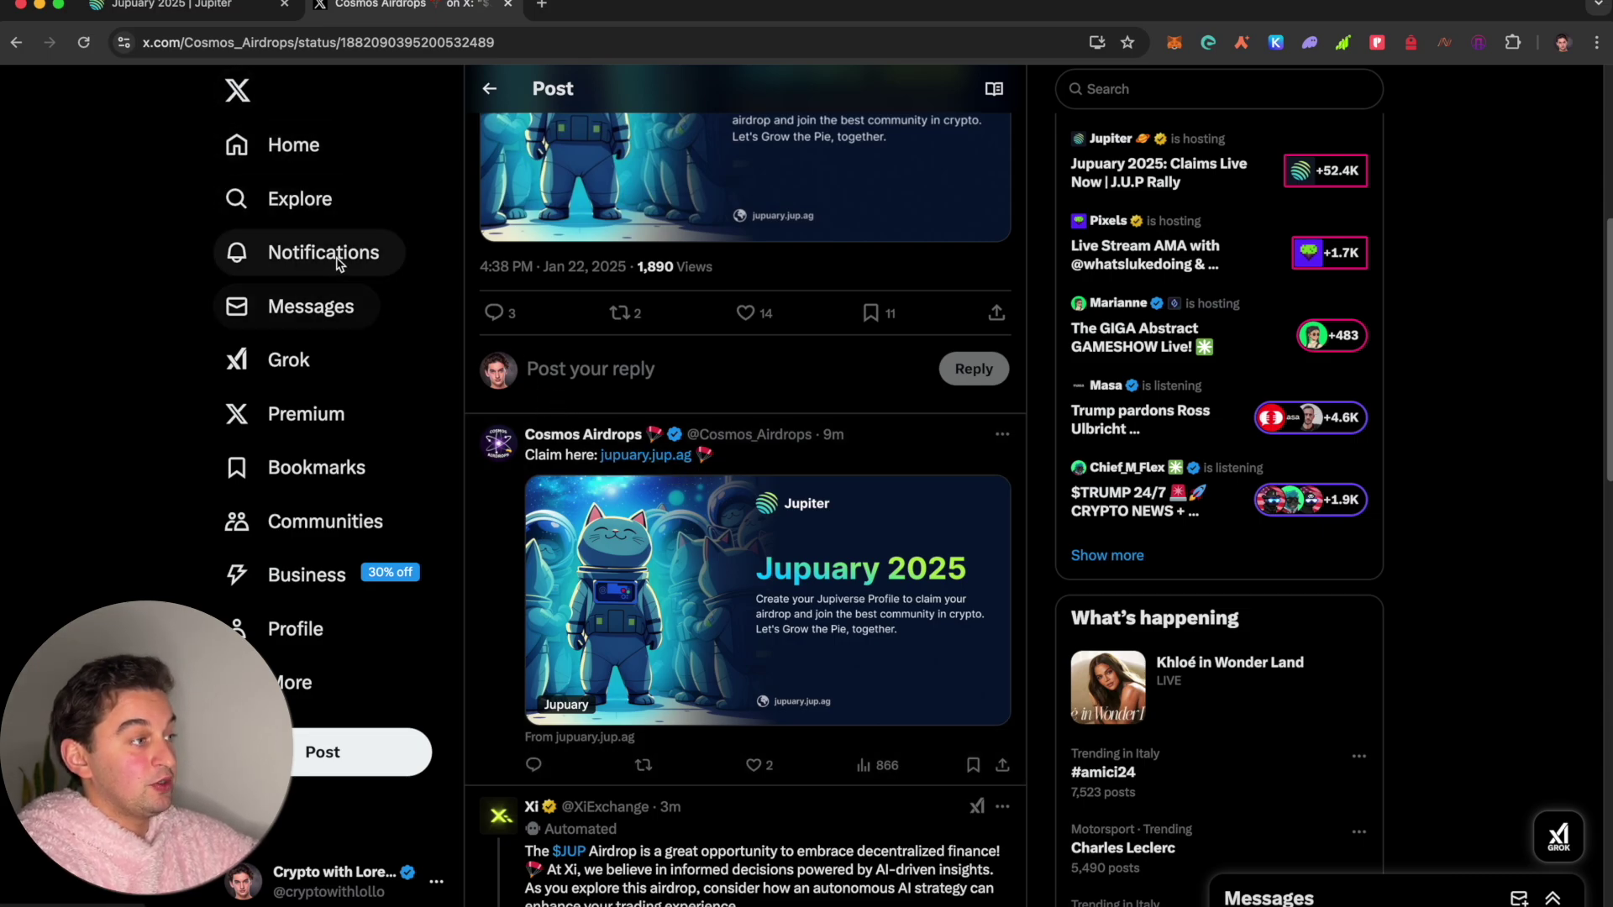
key(ctrl+shift+Tab)
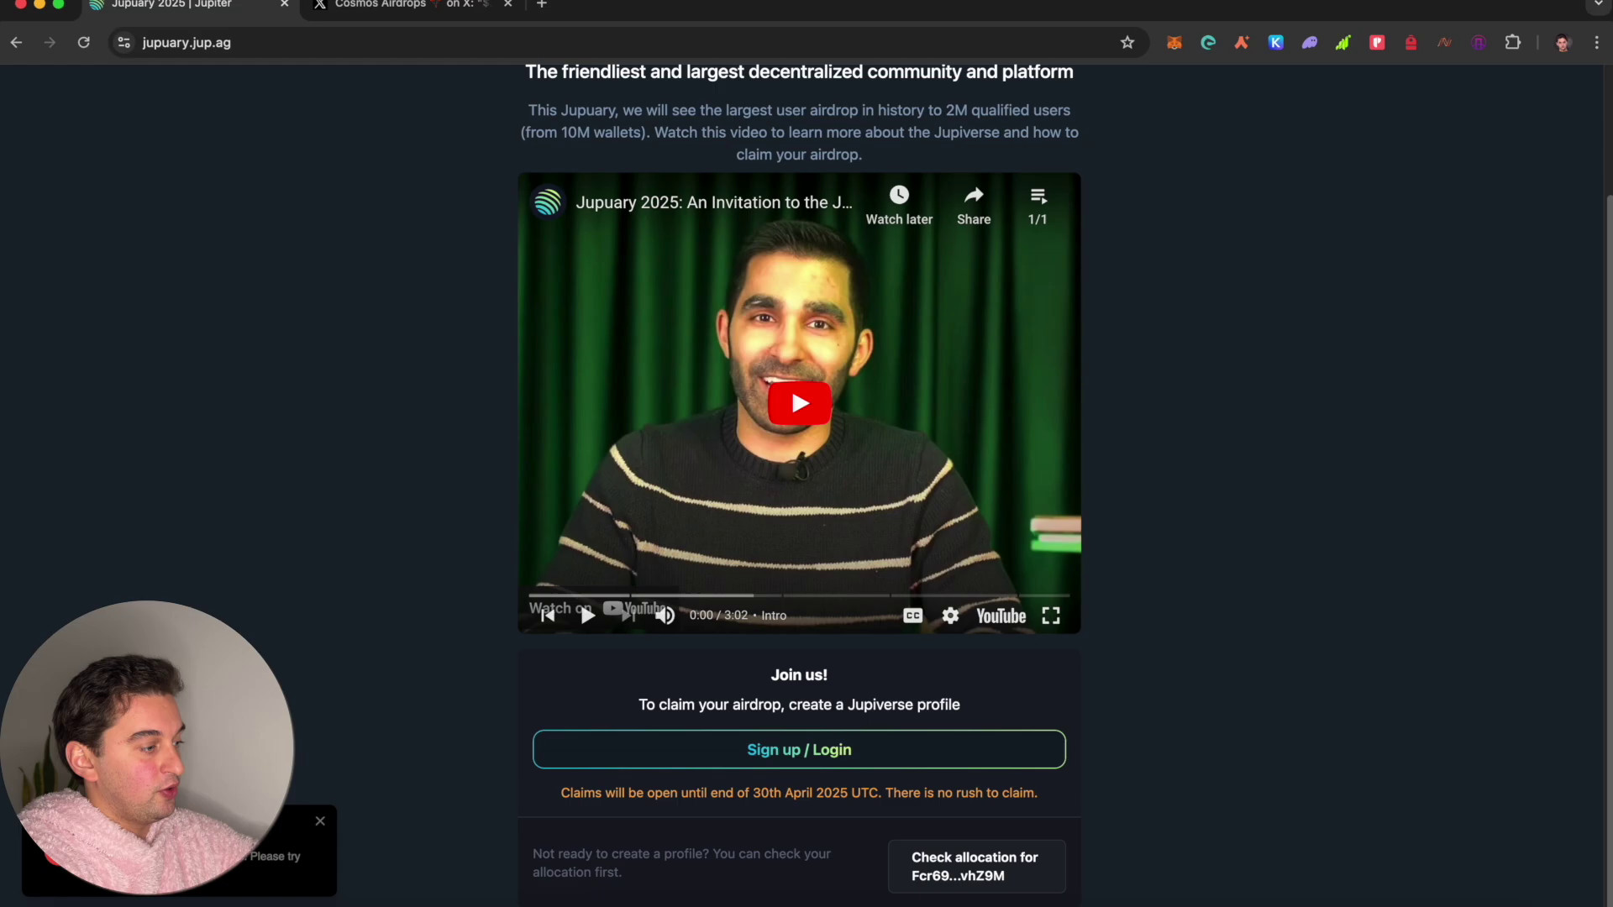
Step: Re-enter and submit the account e-mail in the Jupiverse login form, then start a fresh tab
click(767, 769)
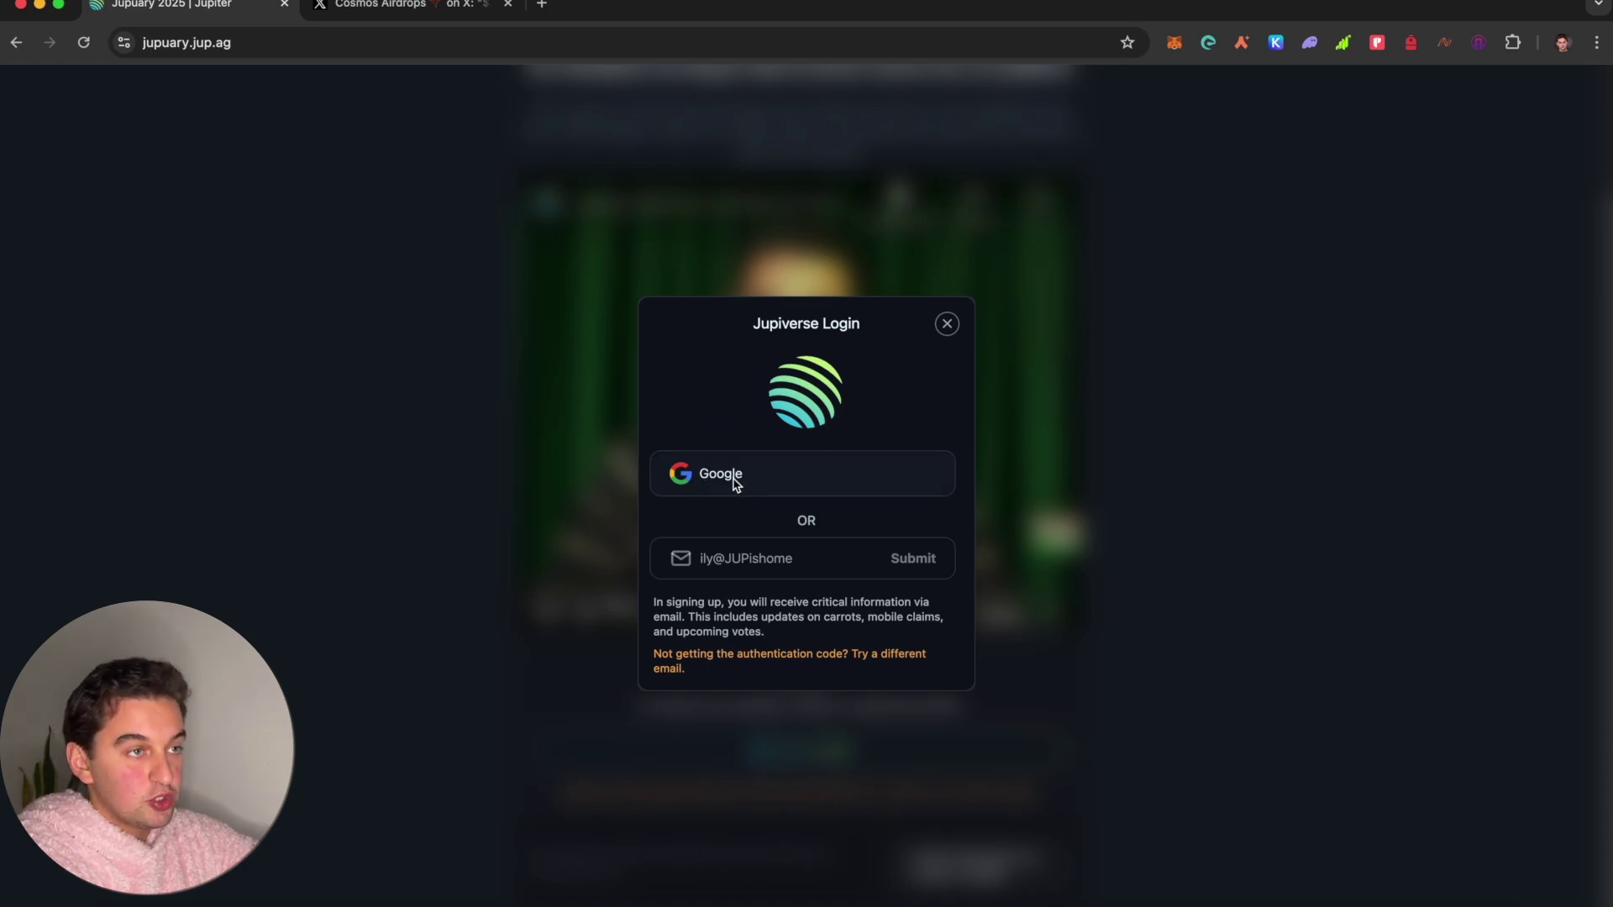
click(755, 563)
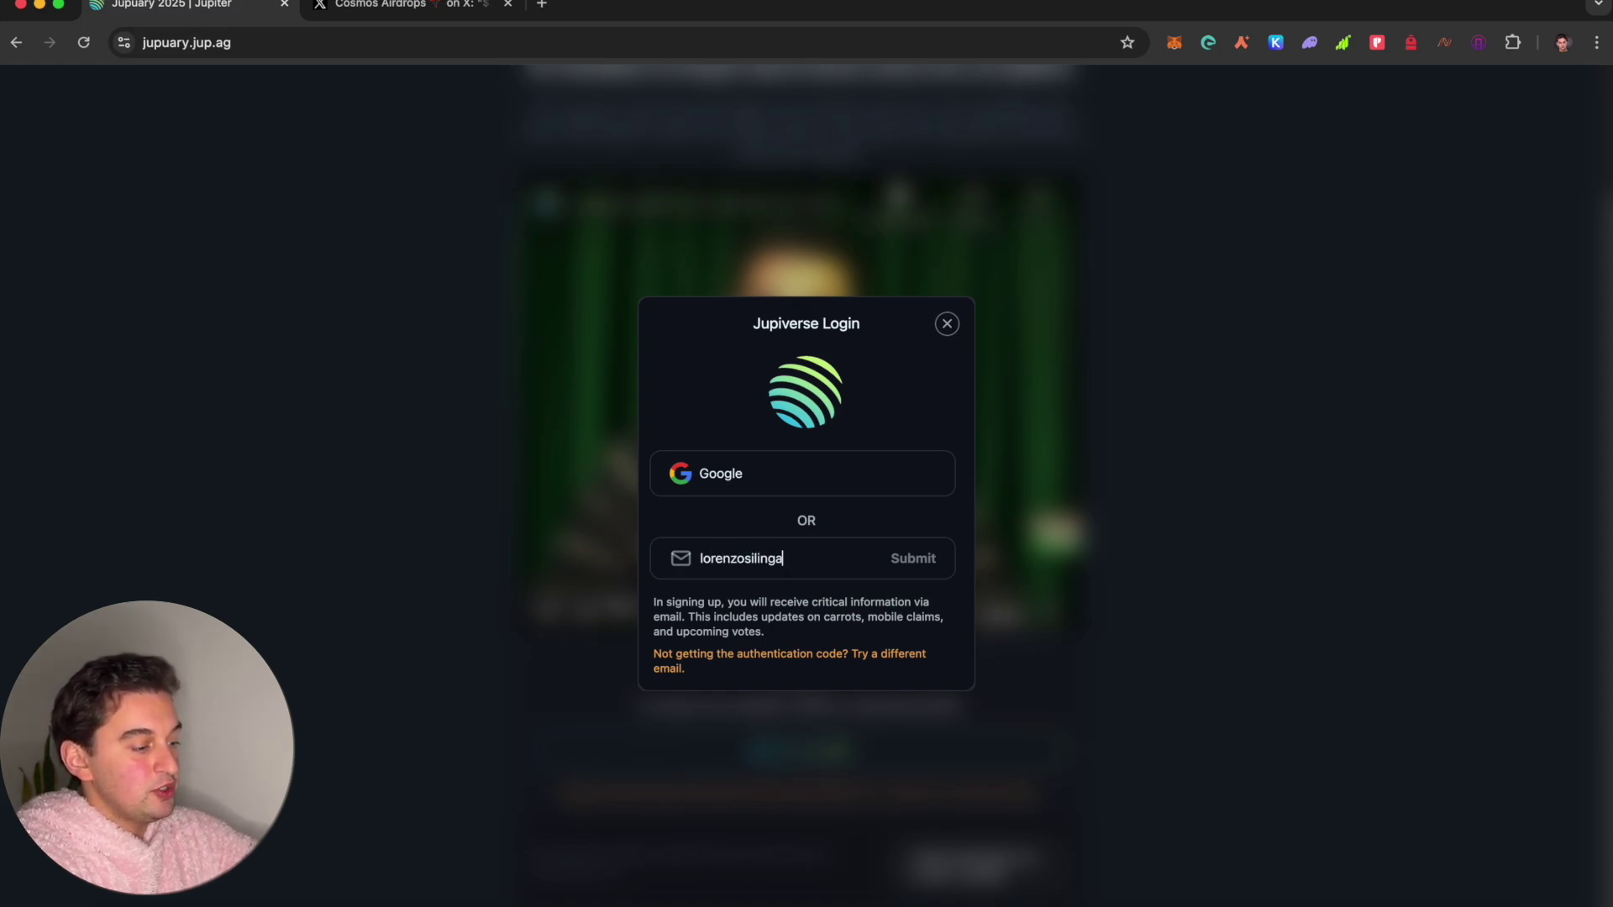
key(Return)
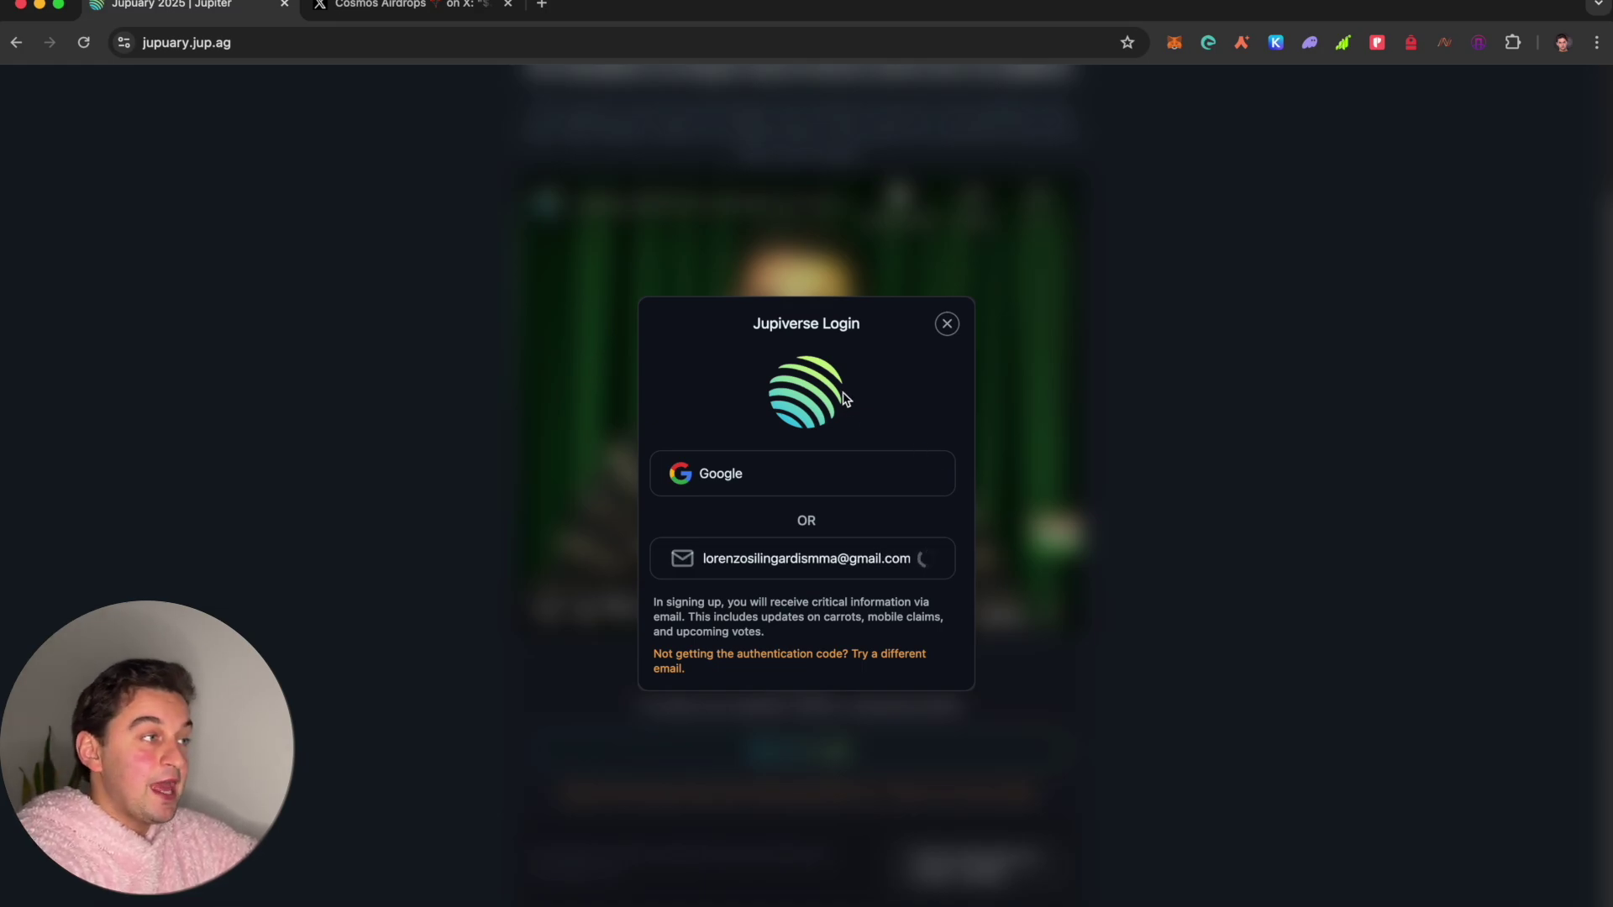
click(542, 4)
Step: Go to jup.ag and open its Governance site to review the Voting Power panel and proposals
text(jup)
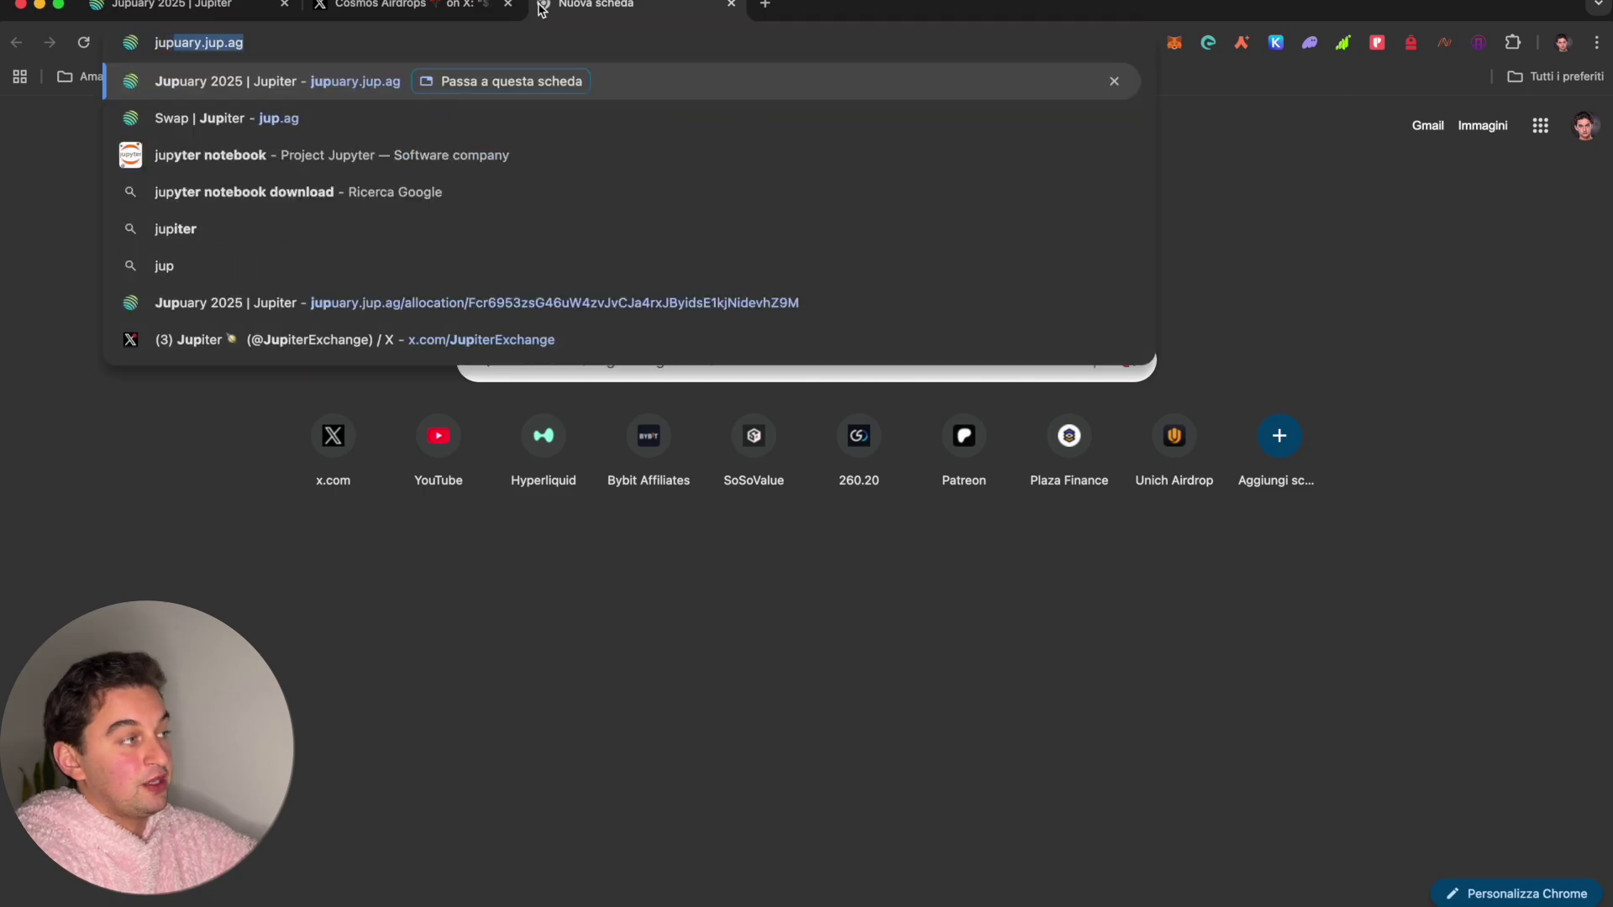
click(443, 130)
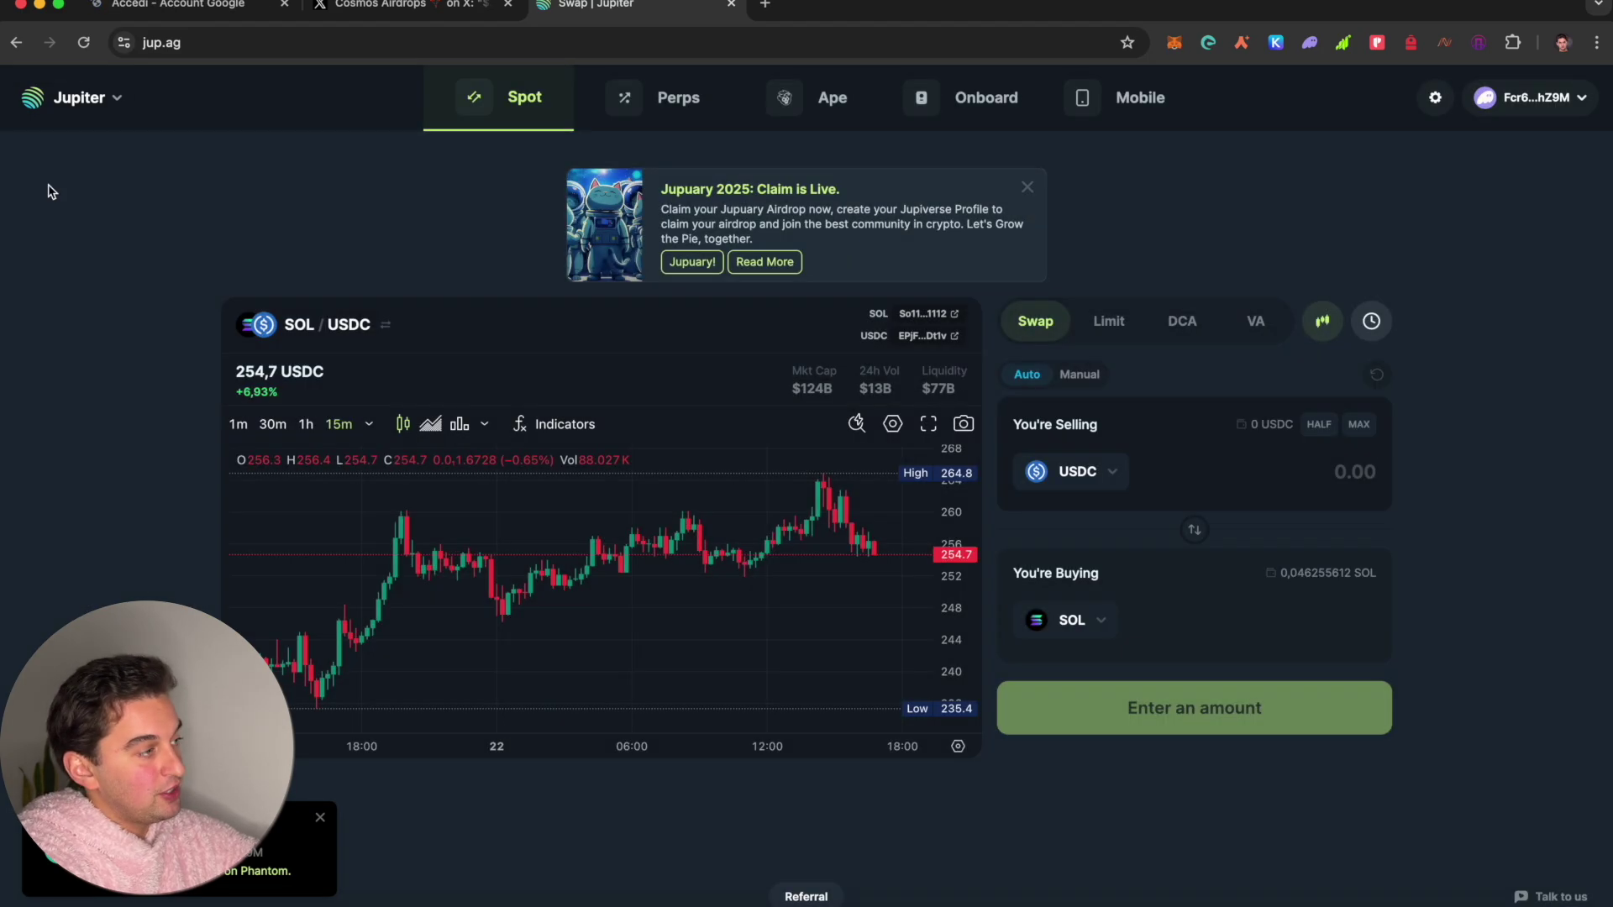
mouse_move(80, 109)
click(108, 273)
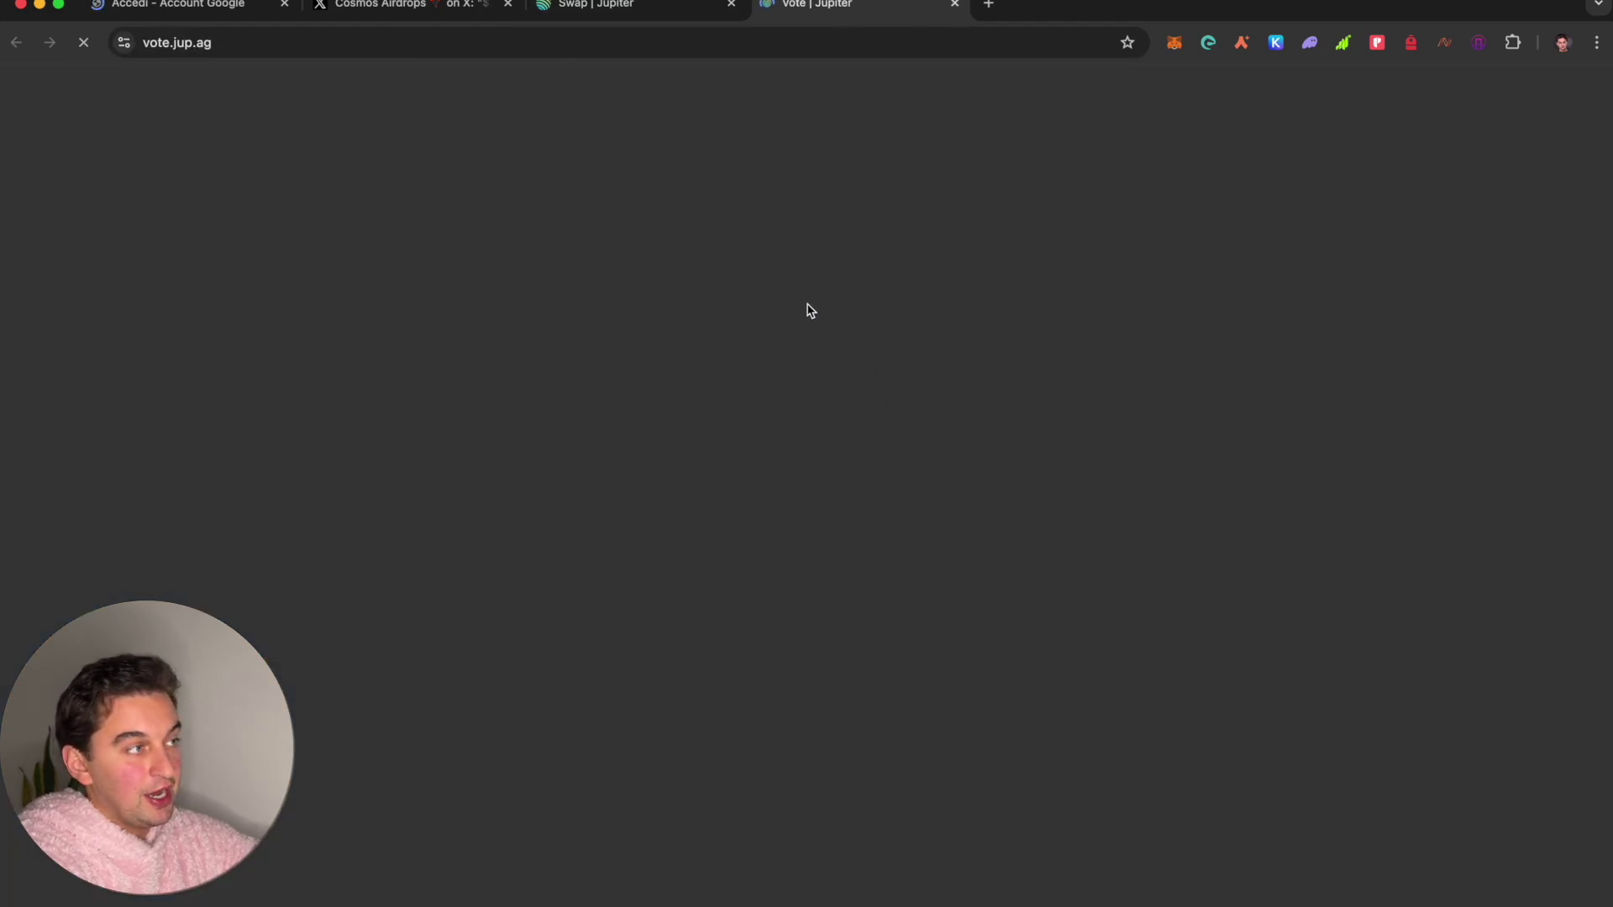
scroll(975, 655, down, 7)
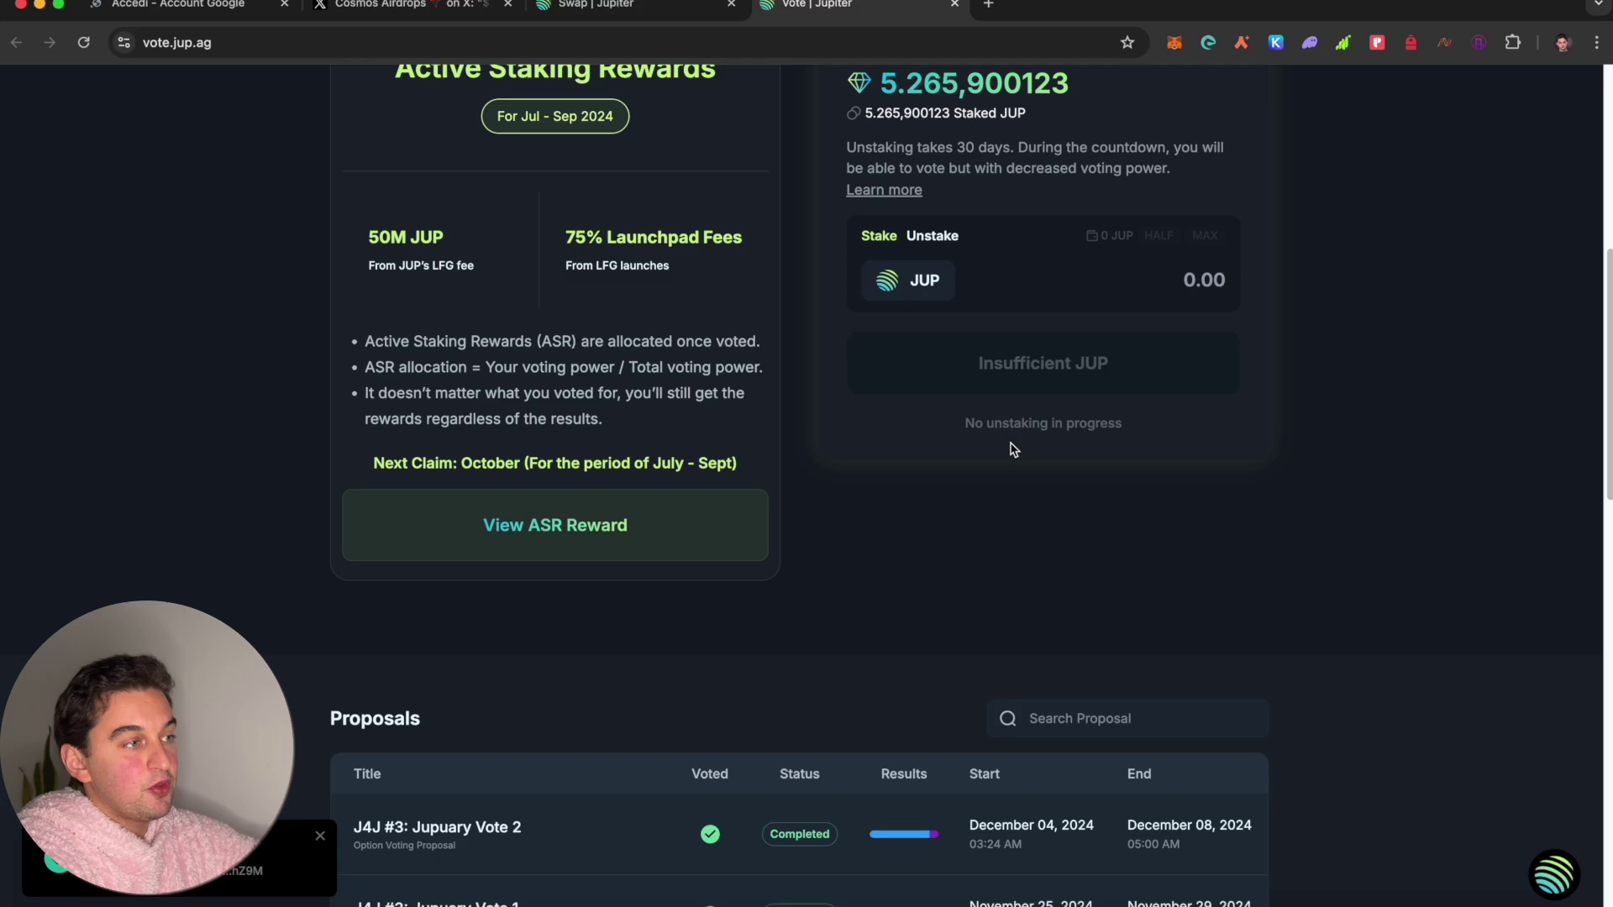
scroll(1014, 449, up, 1)
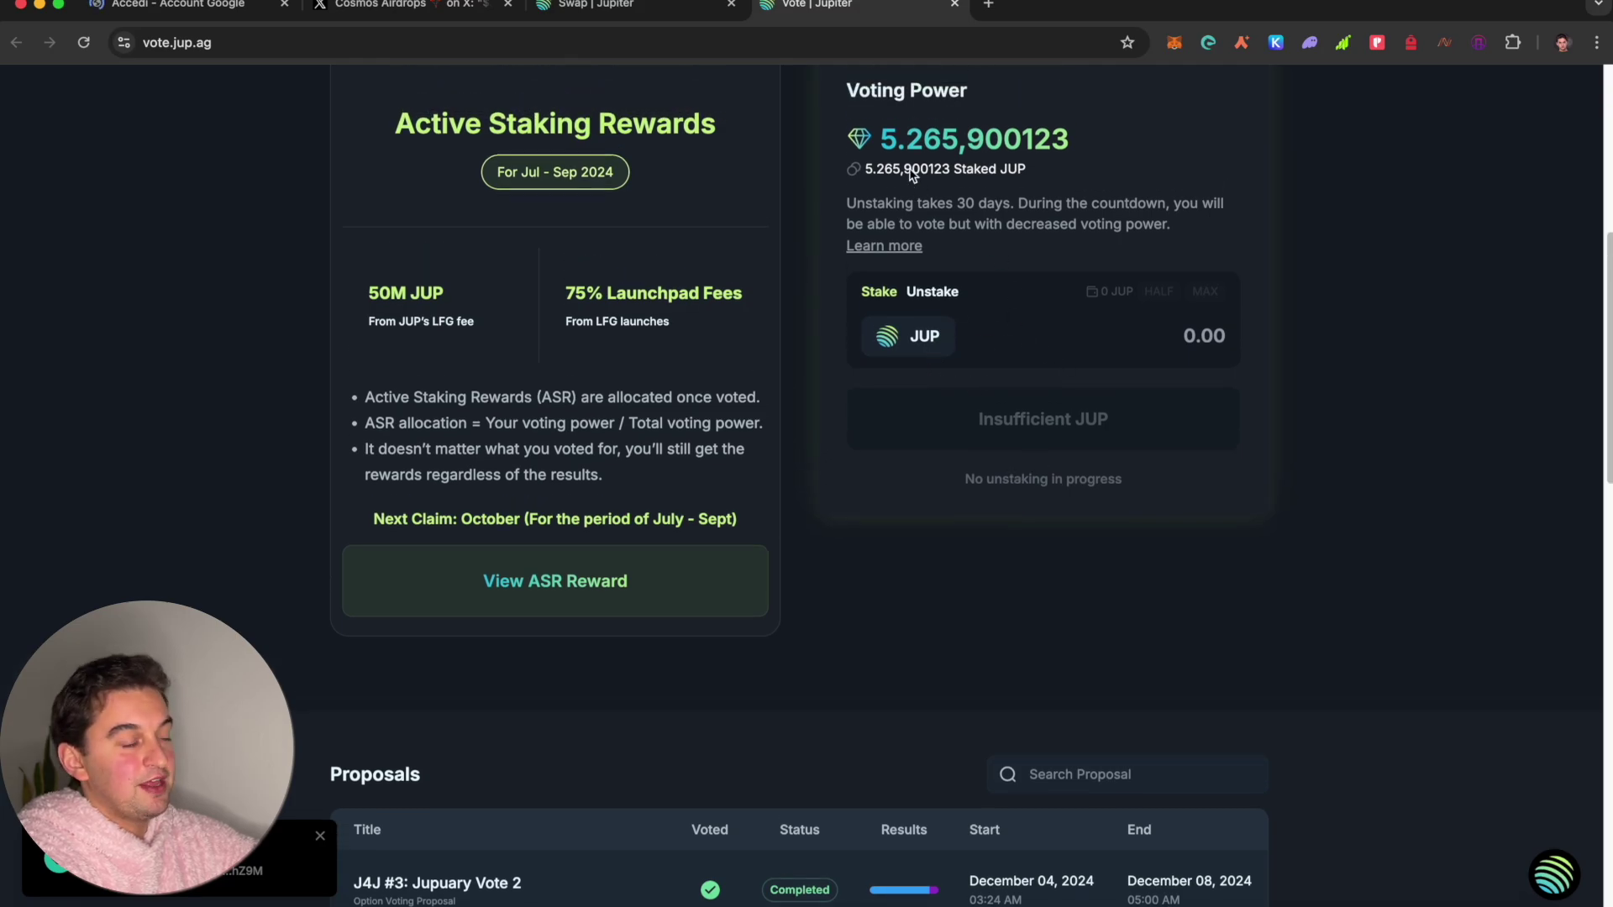
scroll(907, 173, down, 10)
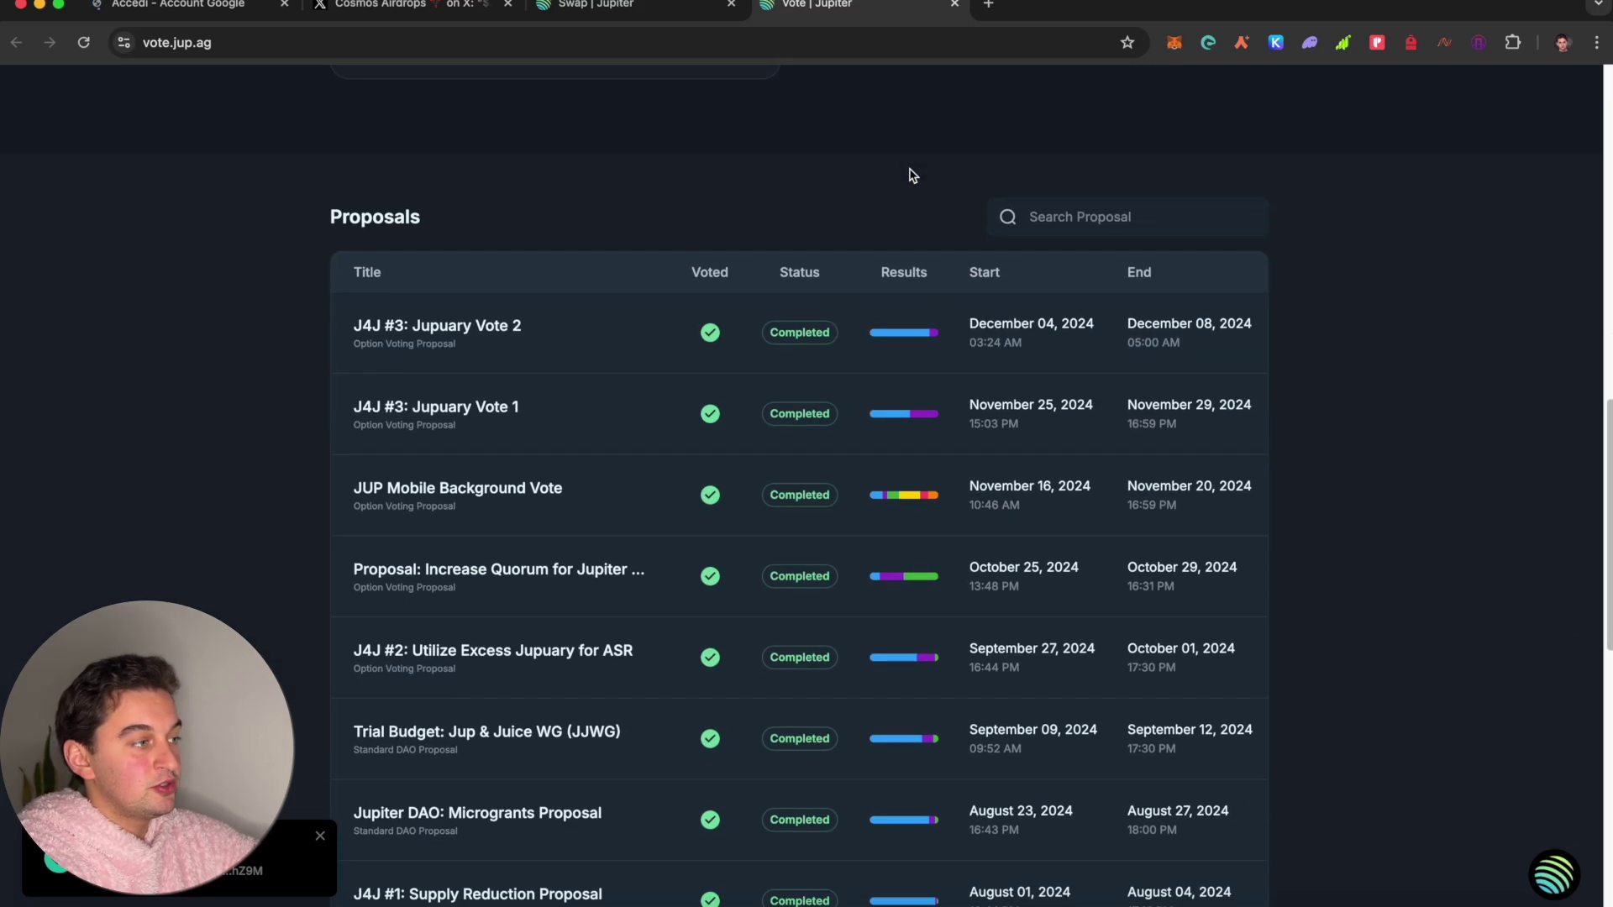
scroll(907, 173, up, 10)
Step: Sign in with the Google account, then Claim and Stake the wallet's 373 JUP allocation
click(208, 13)
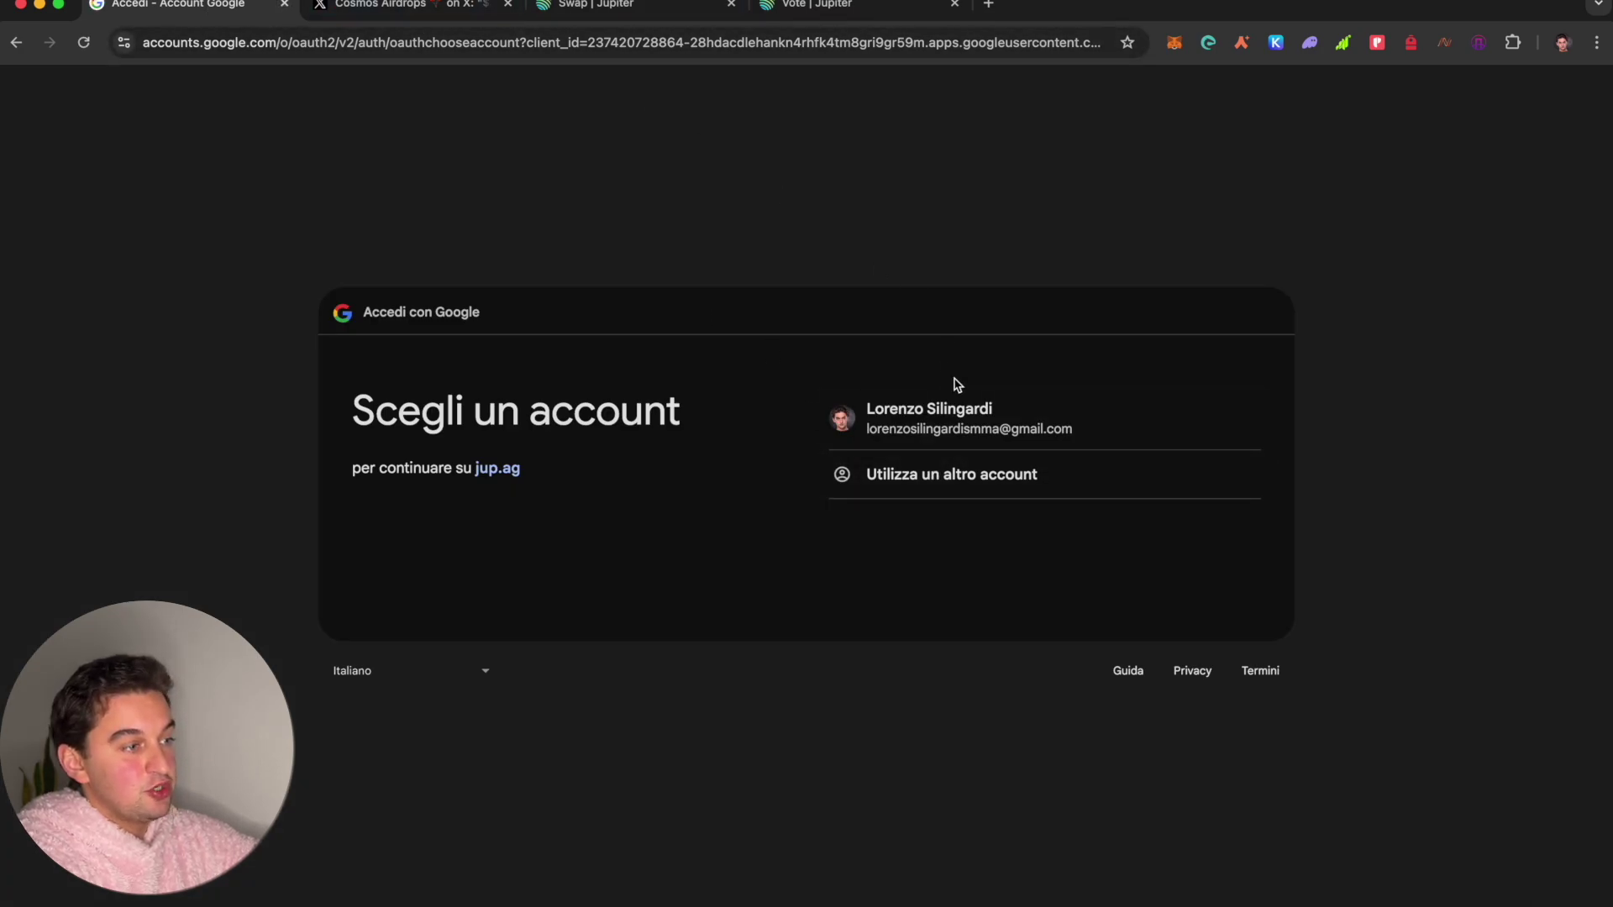
click(964, 415)
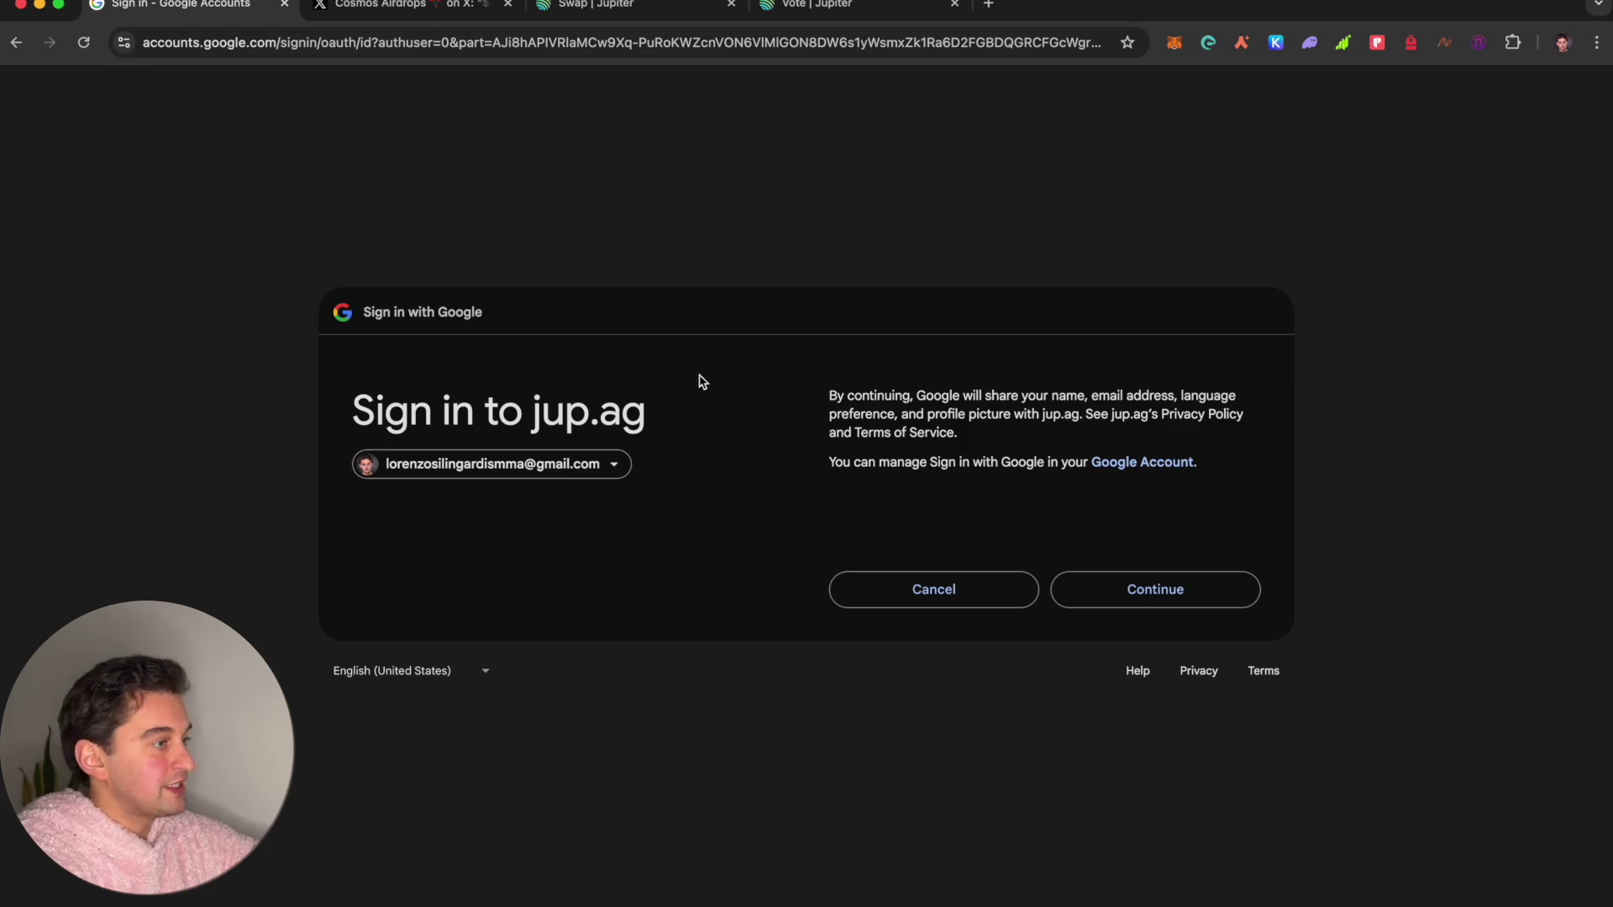
click(1097, 605)
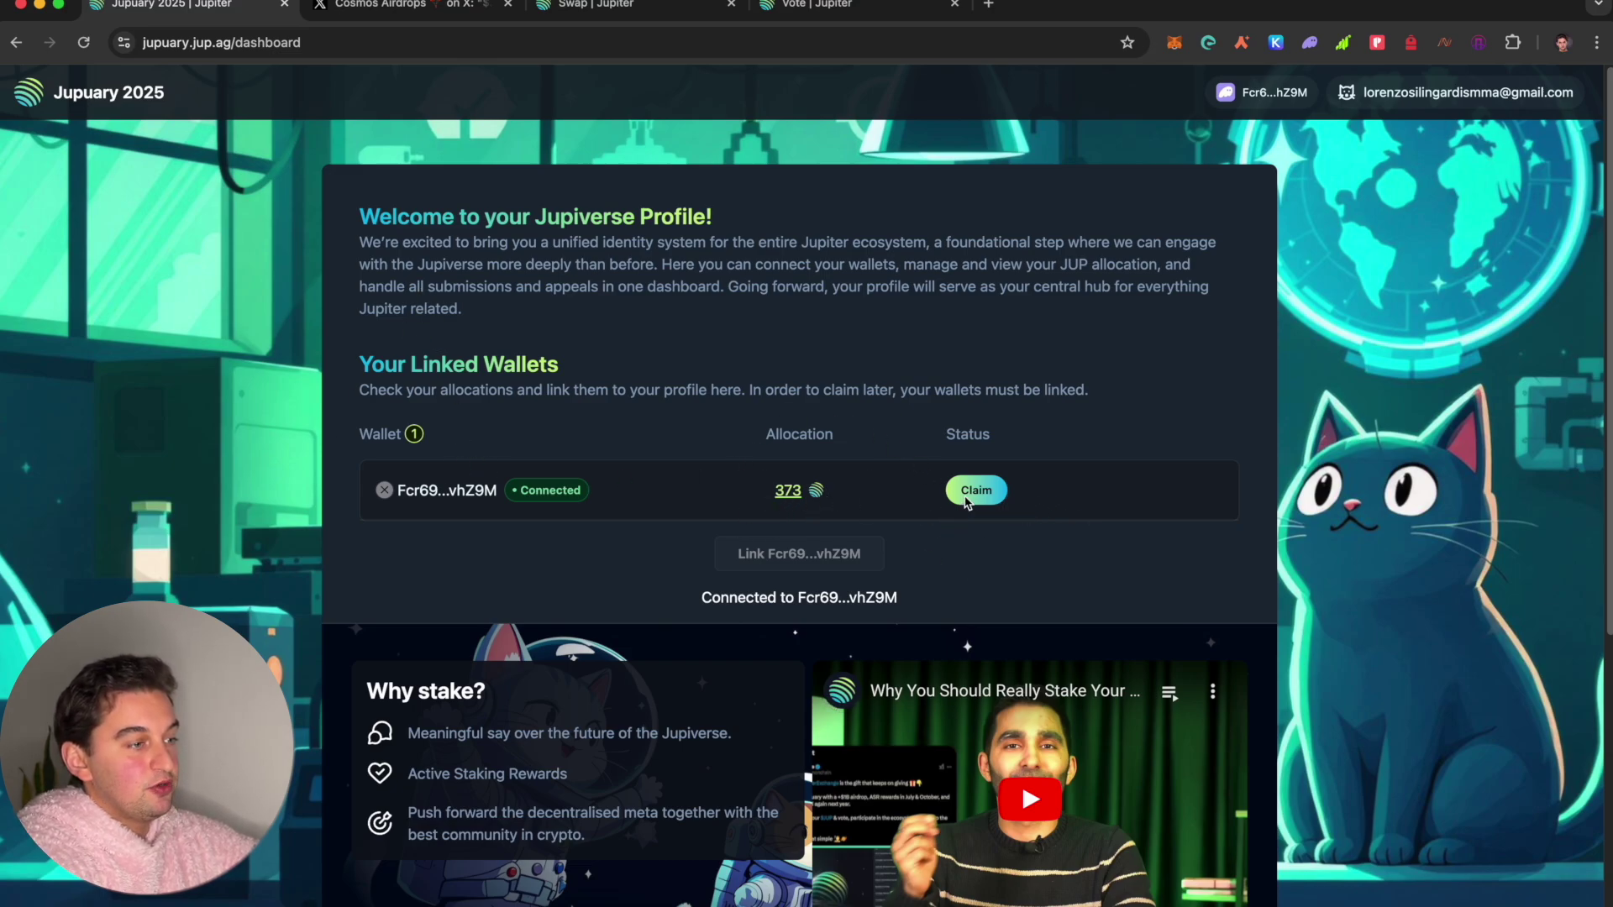
click(966, 499)
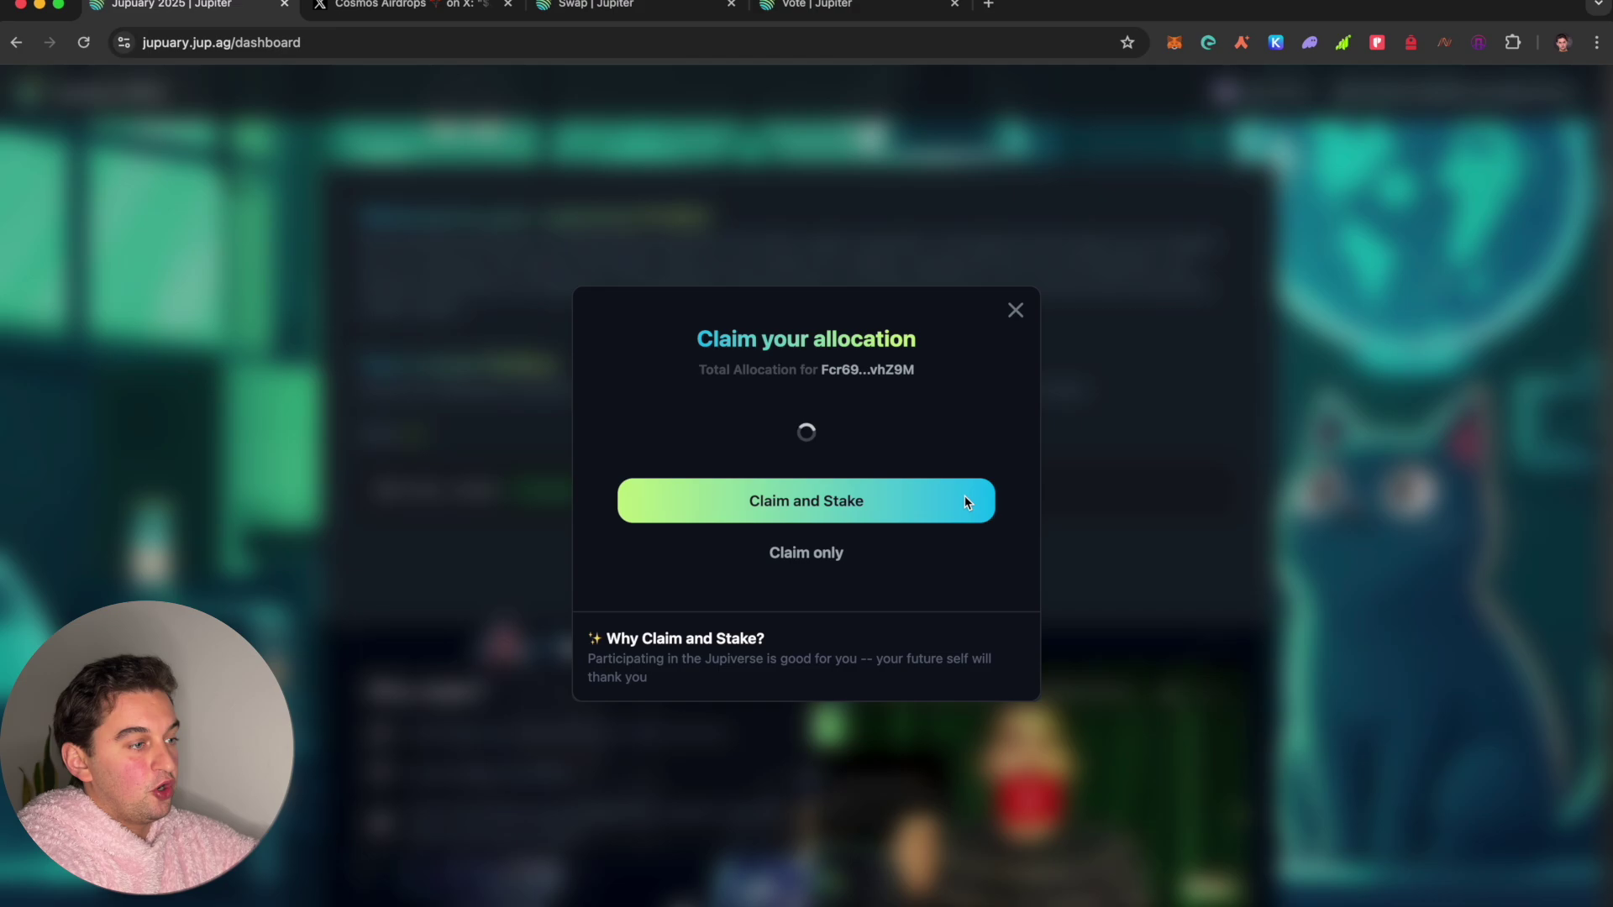
click(830, 503)
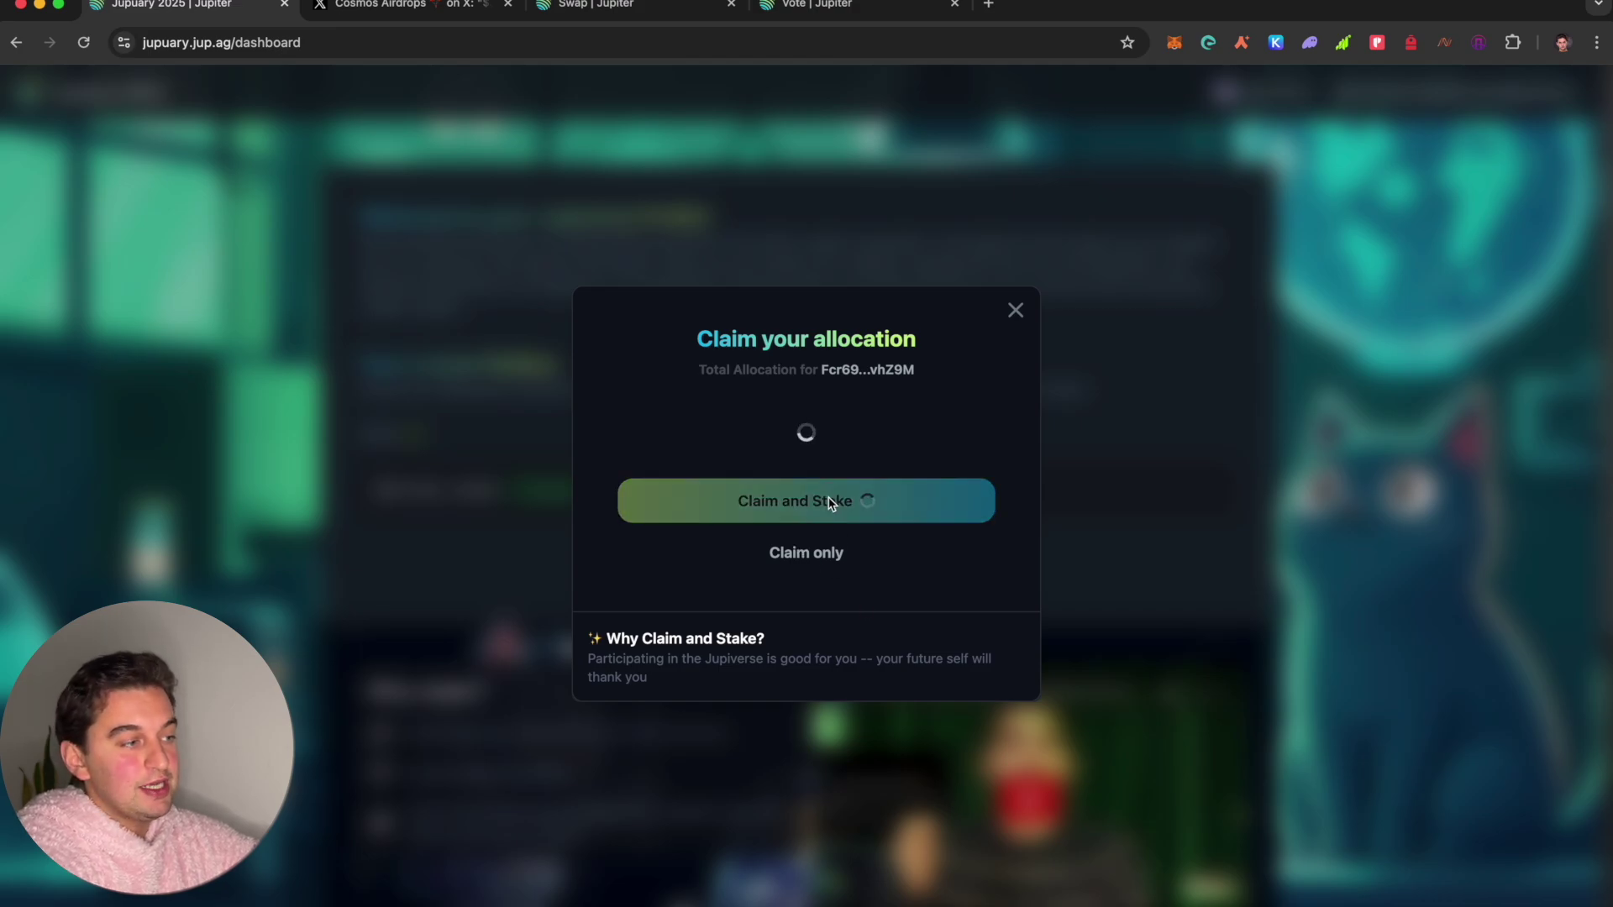
Step: Check the 5.265,900123 staked JUP on the DAO tab, then open X notifications
click(790, 10)
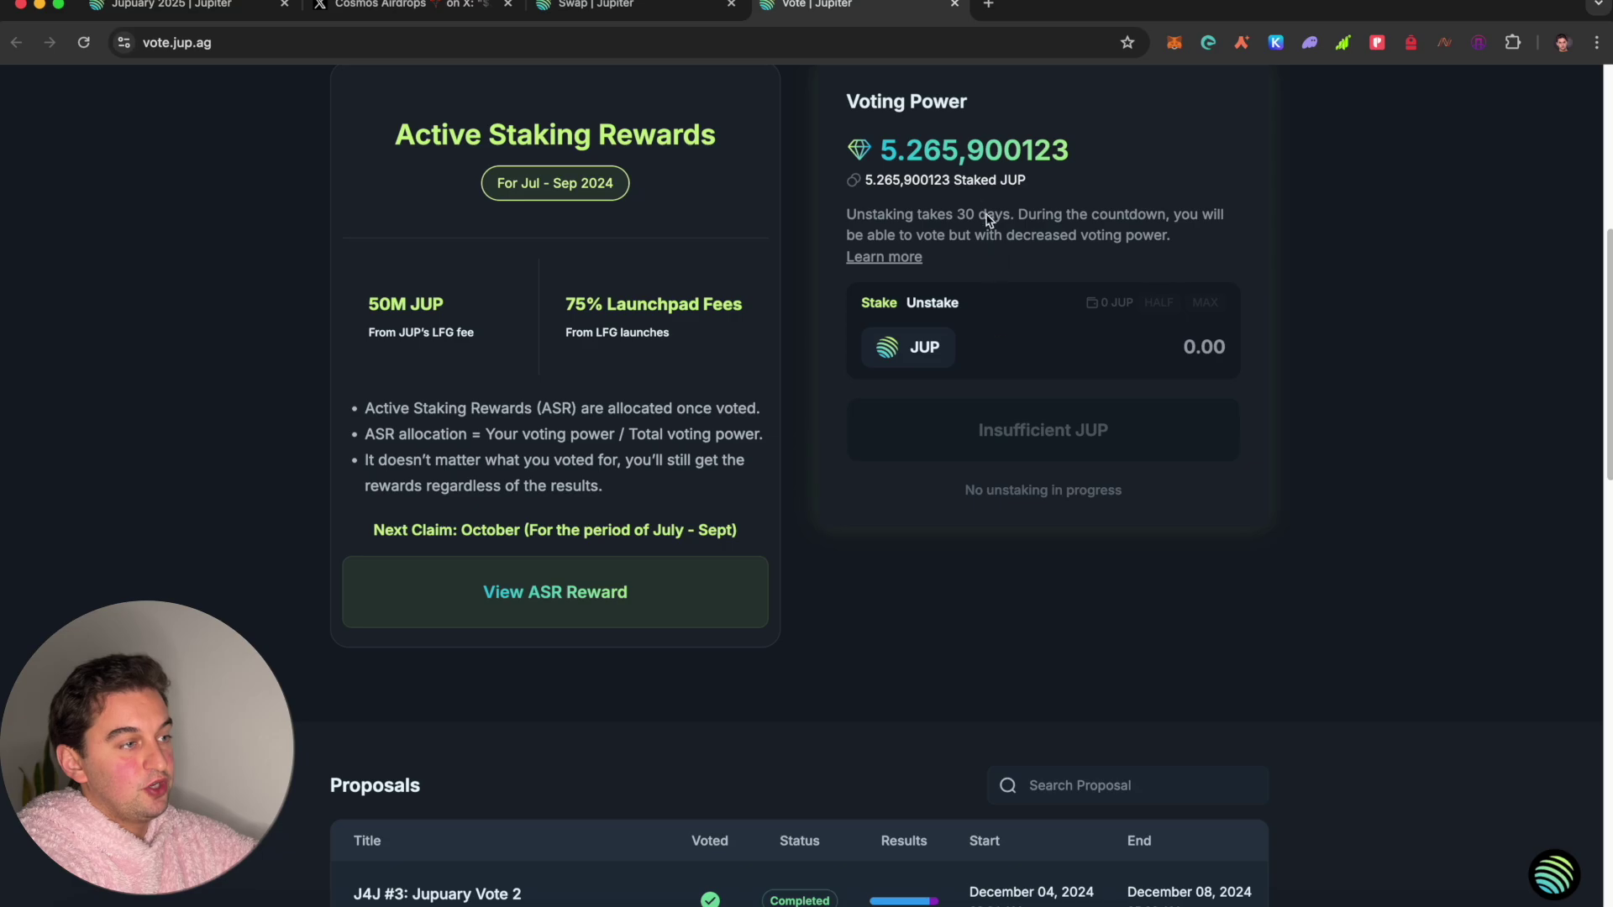
click(225, 10)
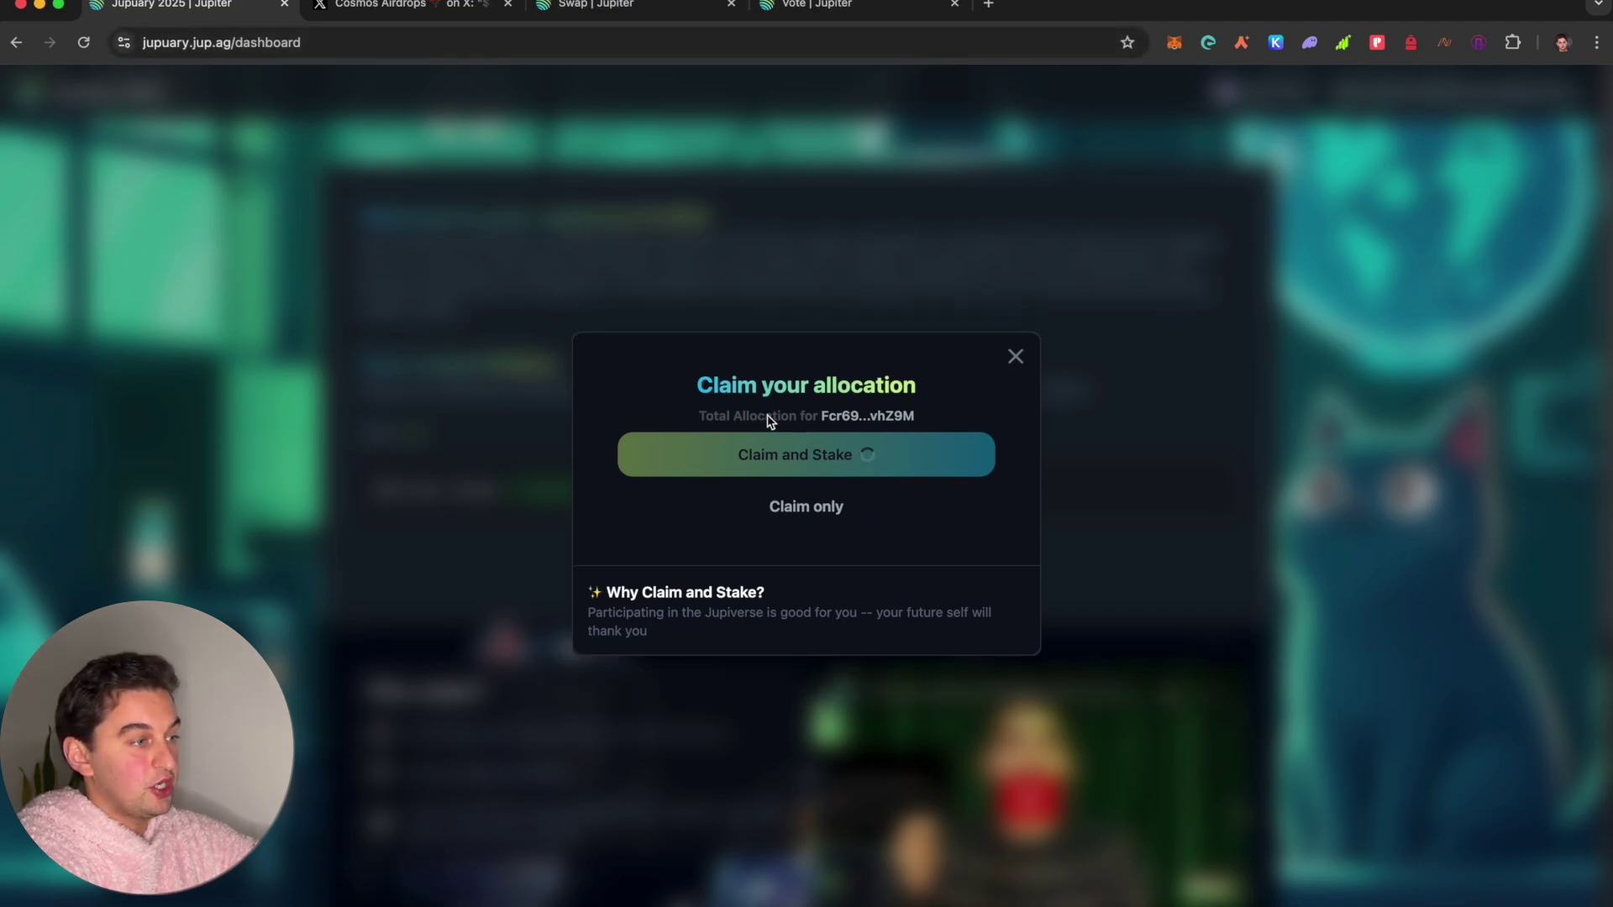
click(611, 12)
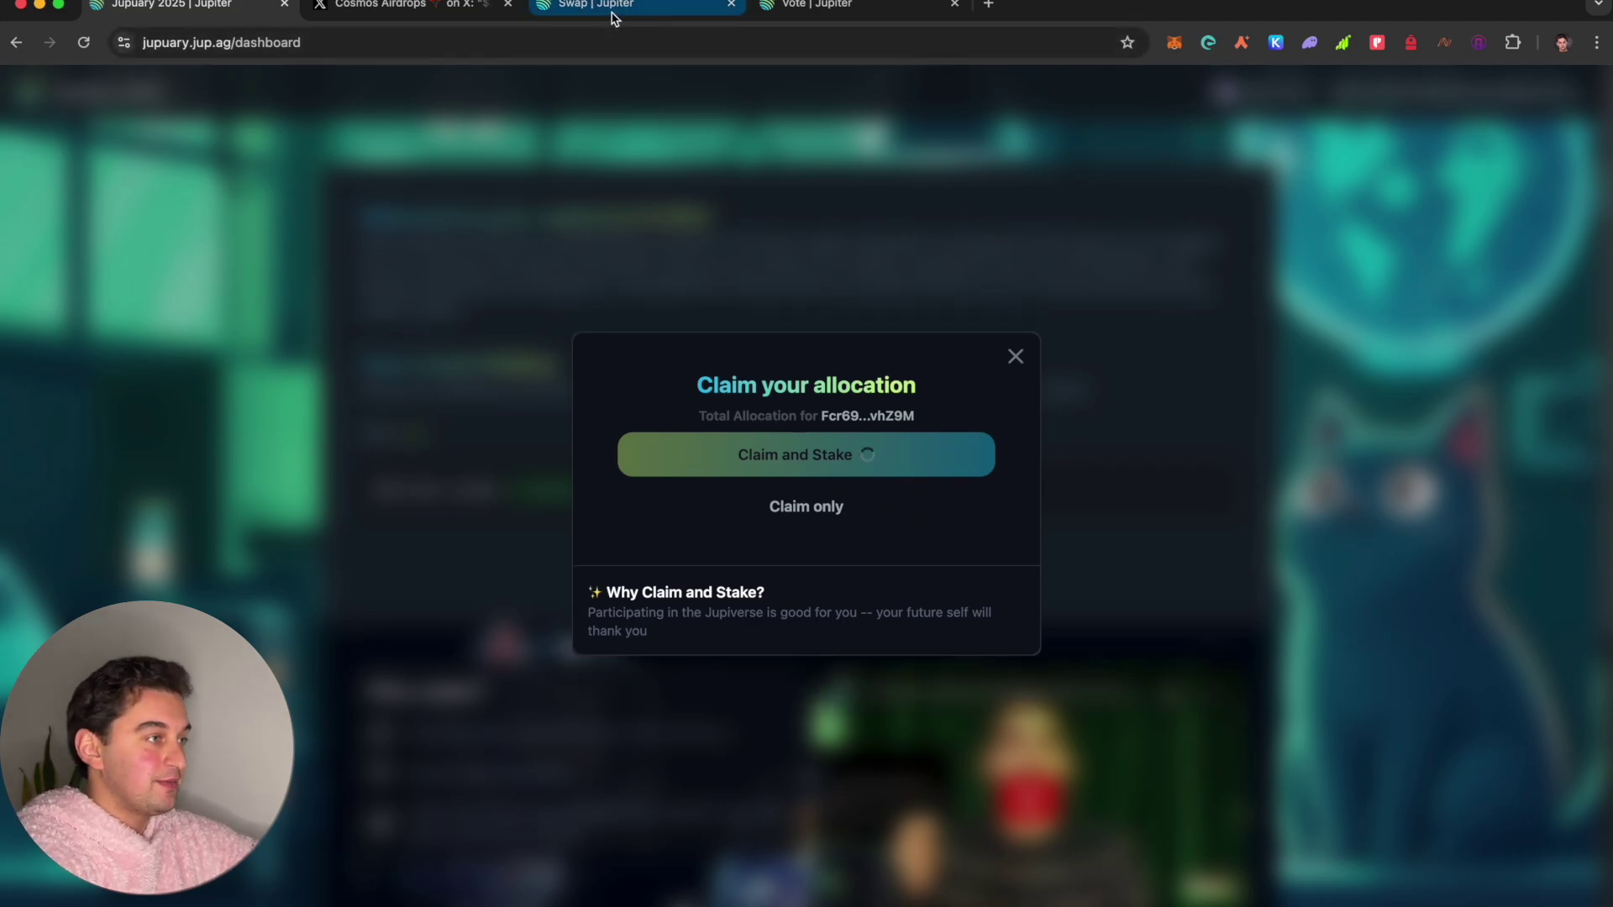
click(403, 6)
click(318, 268)
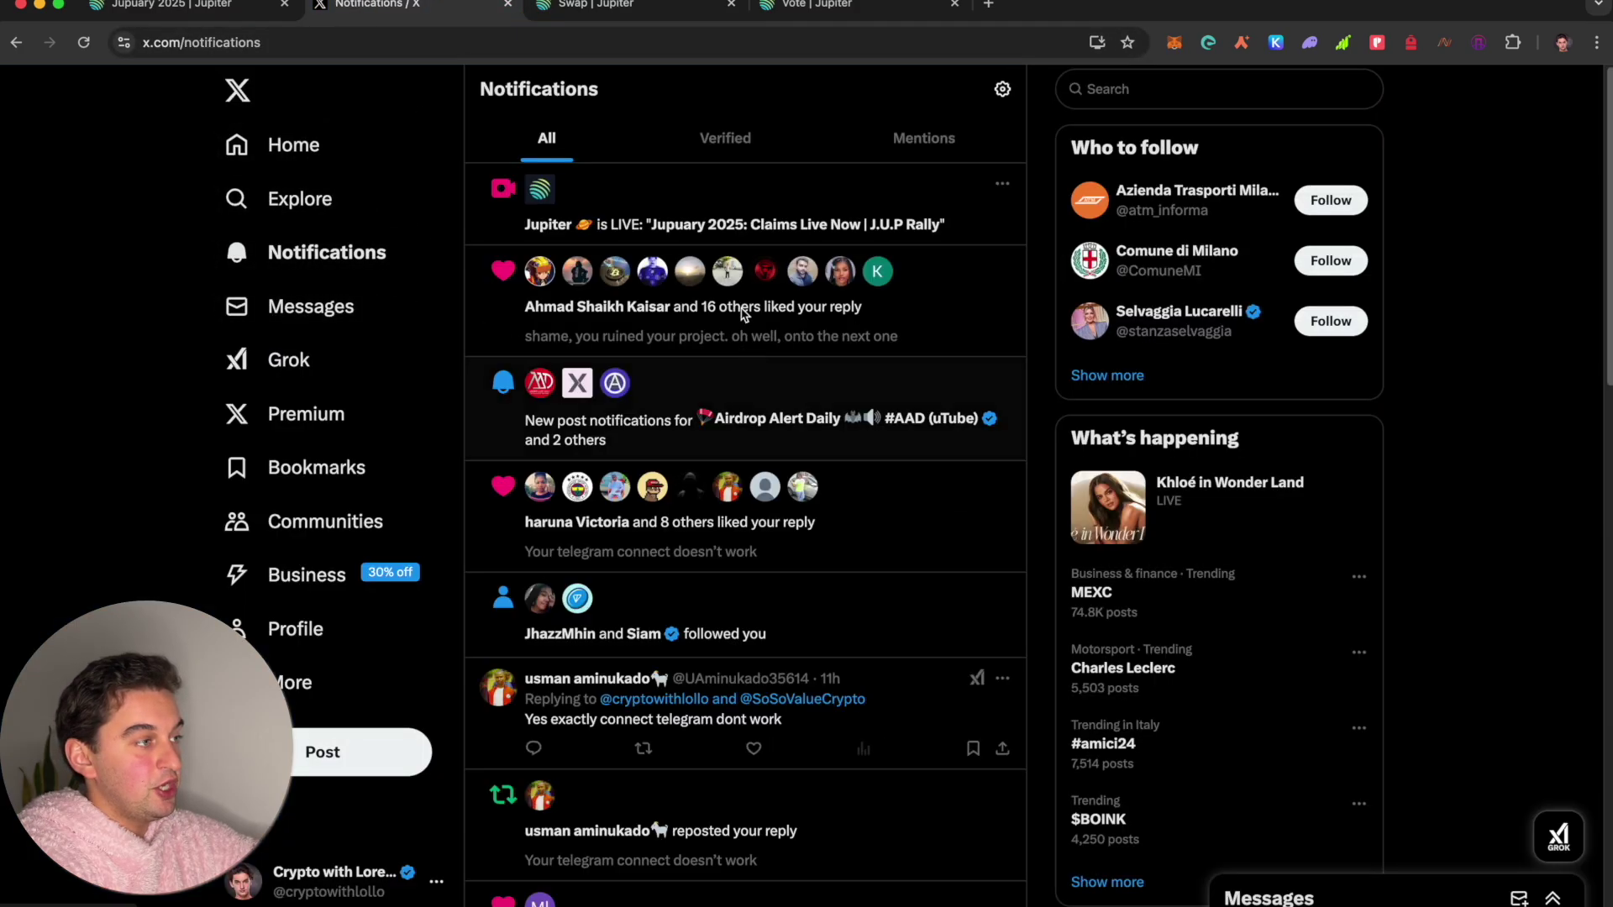
Step: Open Jupiter's 'Jupuary 2025: Claims Live Now' broadcast, then return to the Swap | Jupiter tab
click(683, 200)
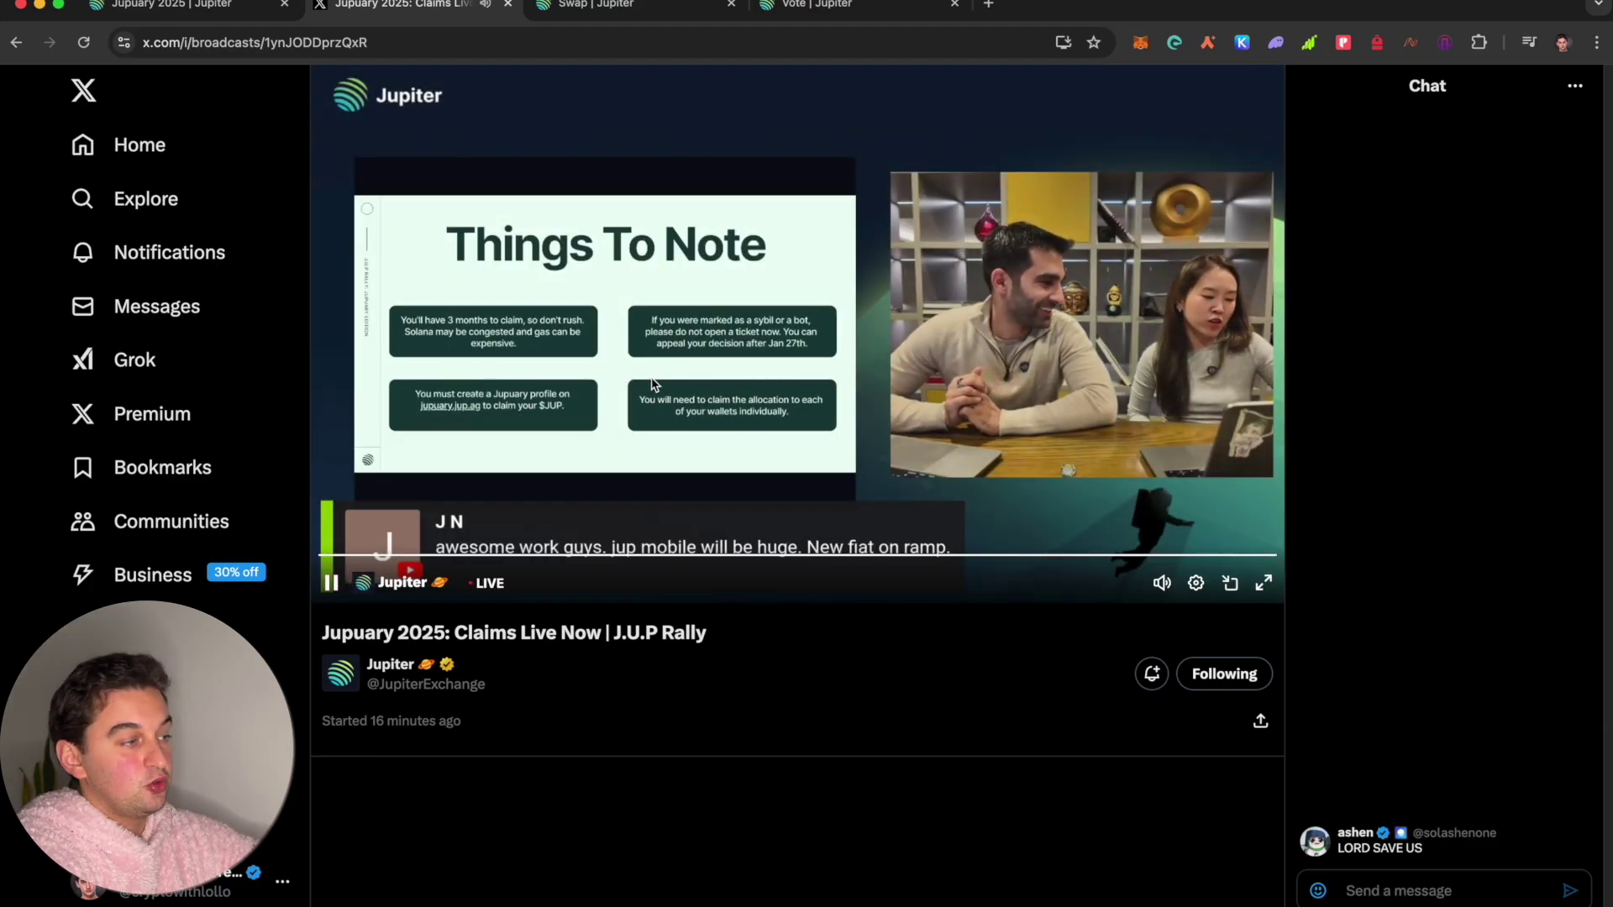
click(603, 15)
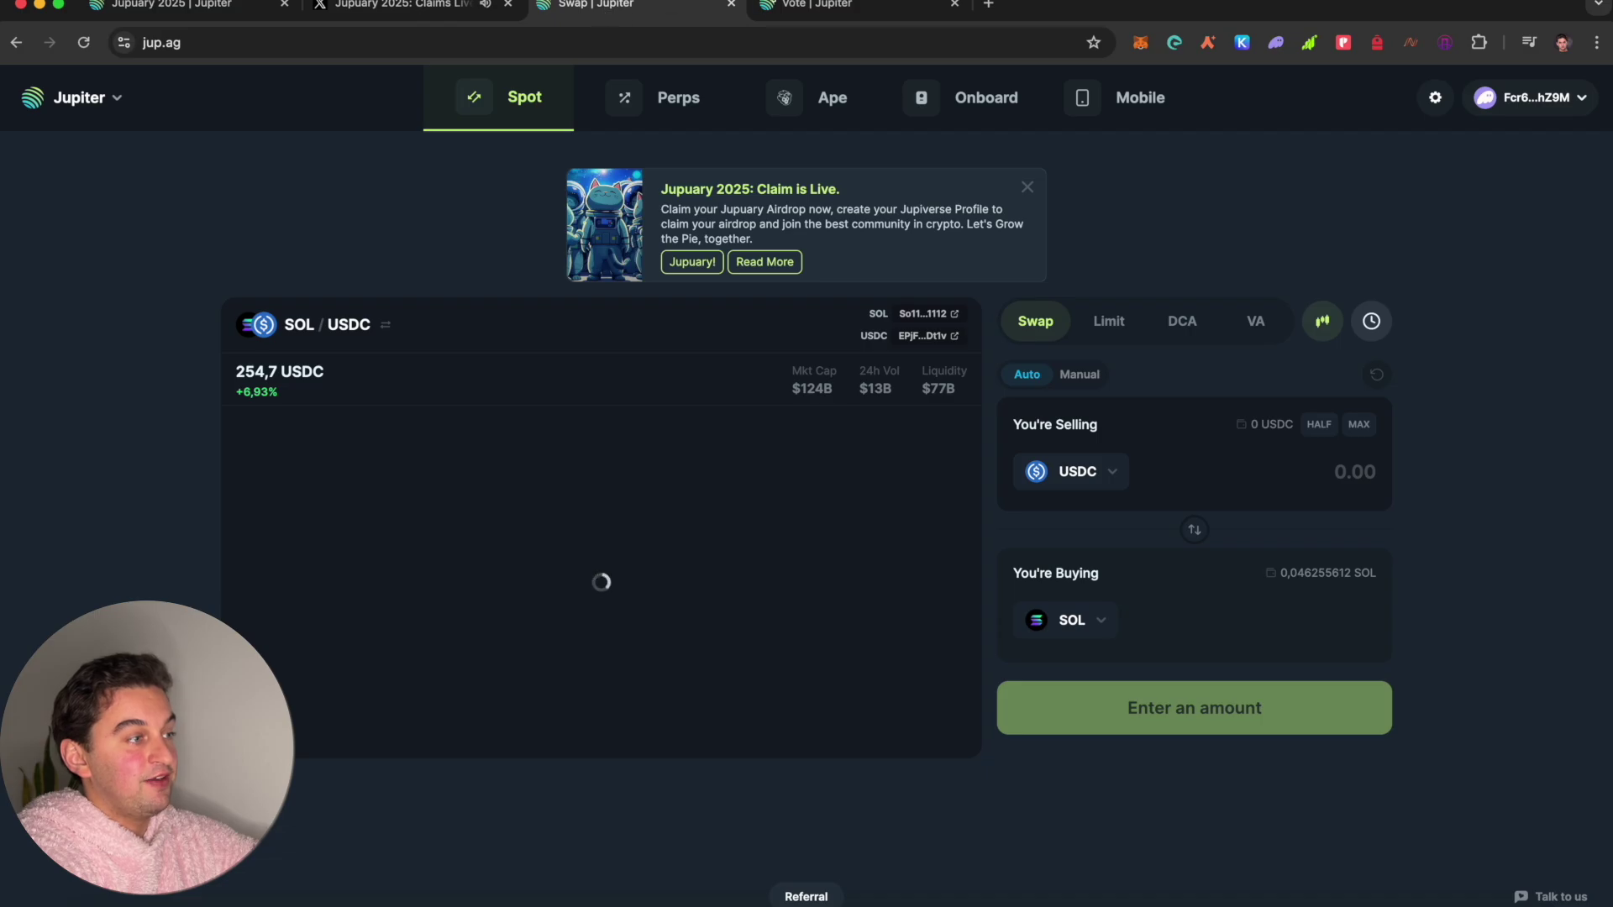
Step: Close the pending Claim your allocation dialog on Jupuary 2025
click(831, 7)
click(204, 4)
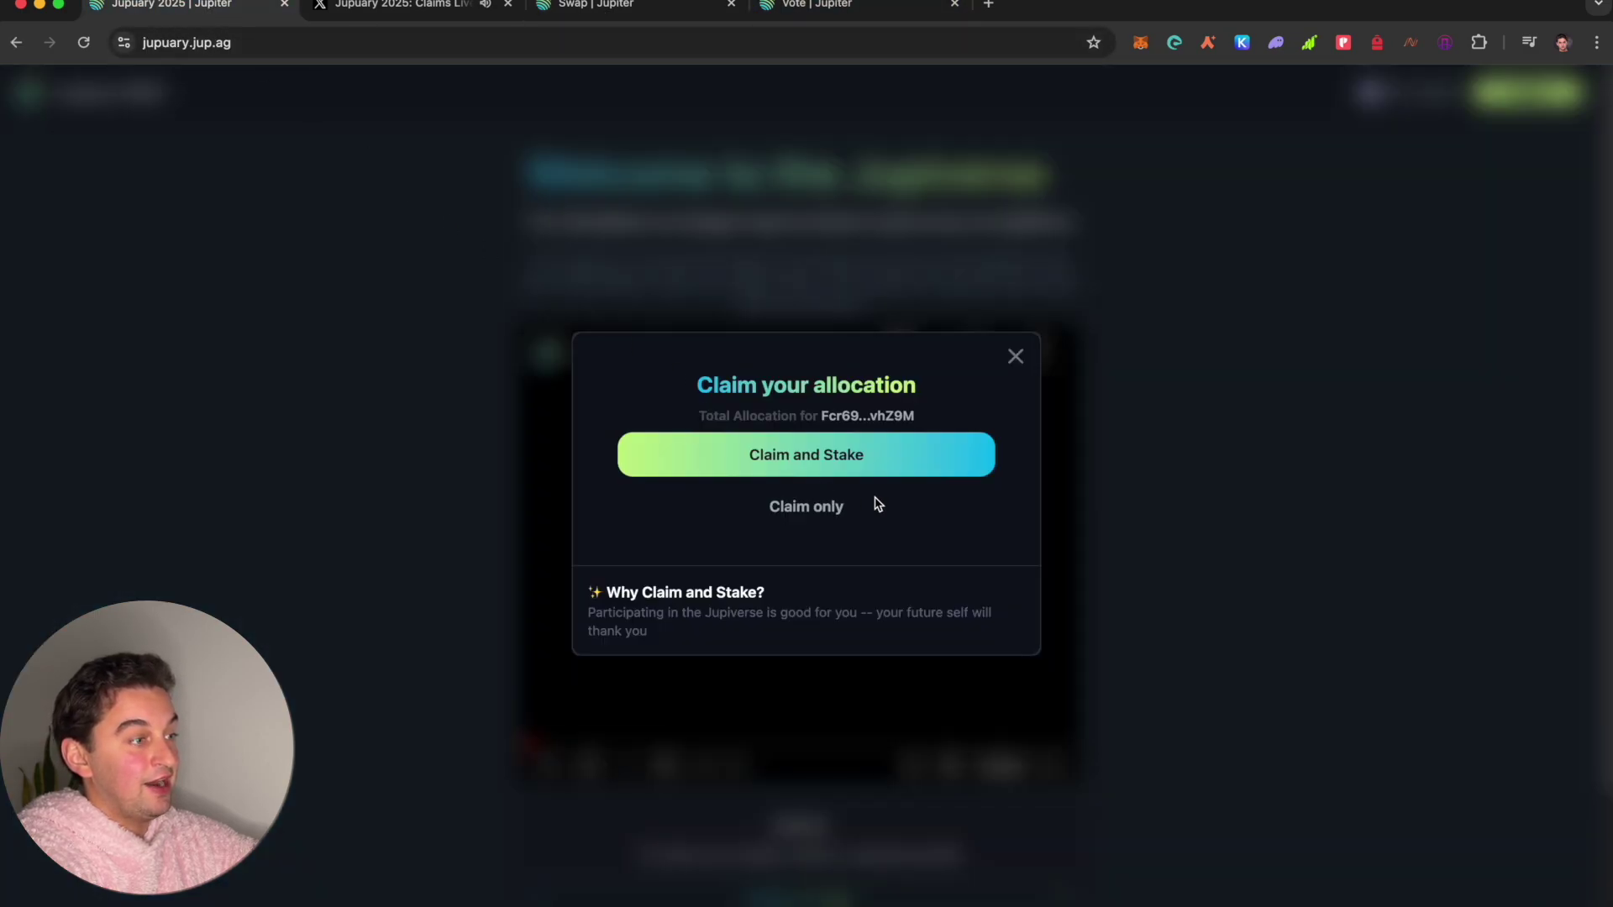
click(834, 454)
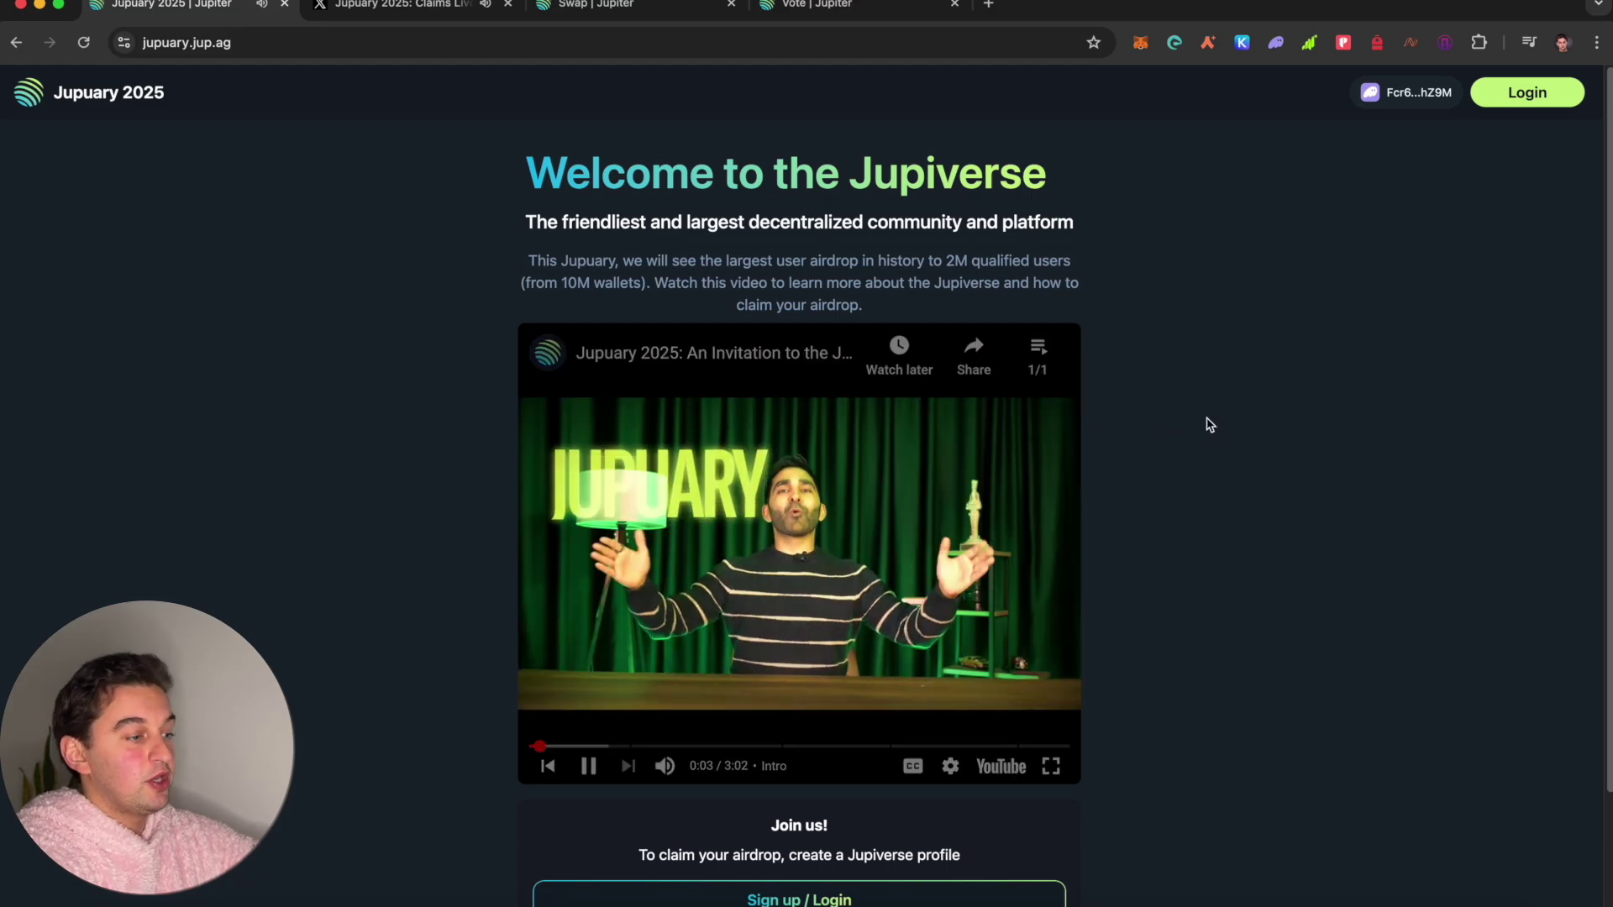
scroll(1206, 425, down, 2)
scroll(1206, 425, up, 2)
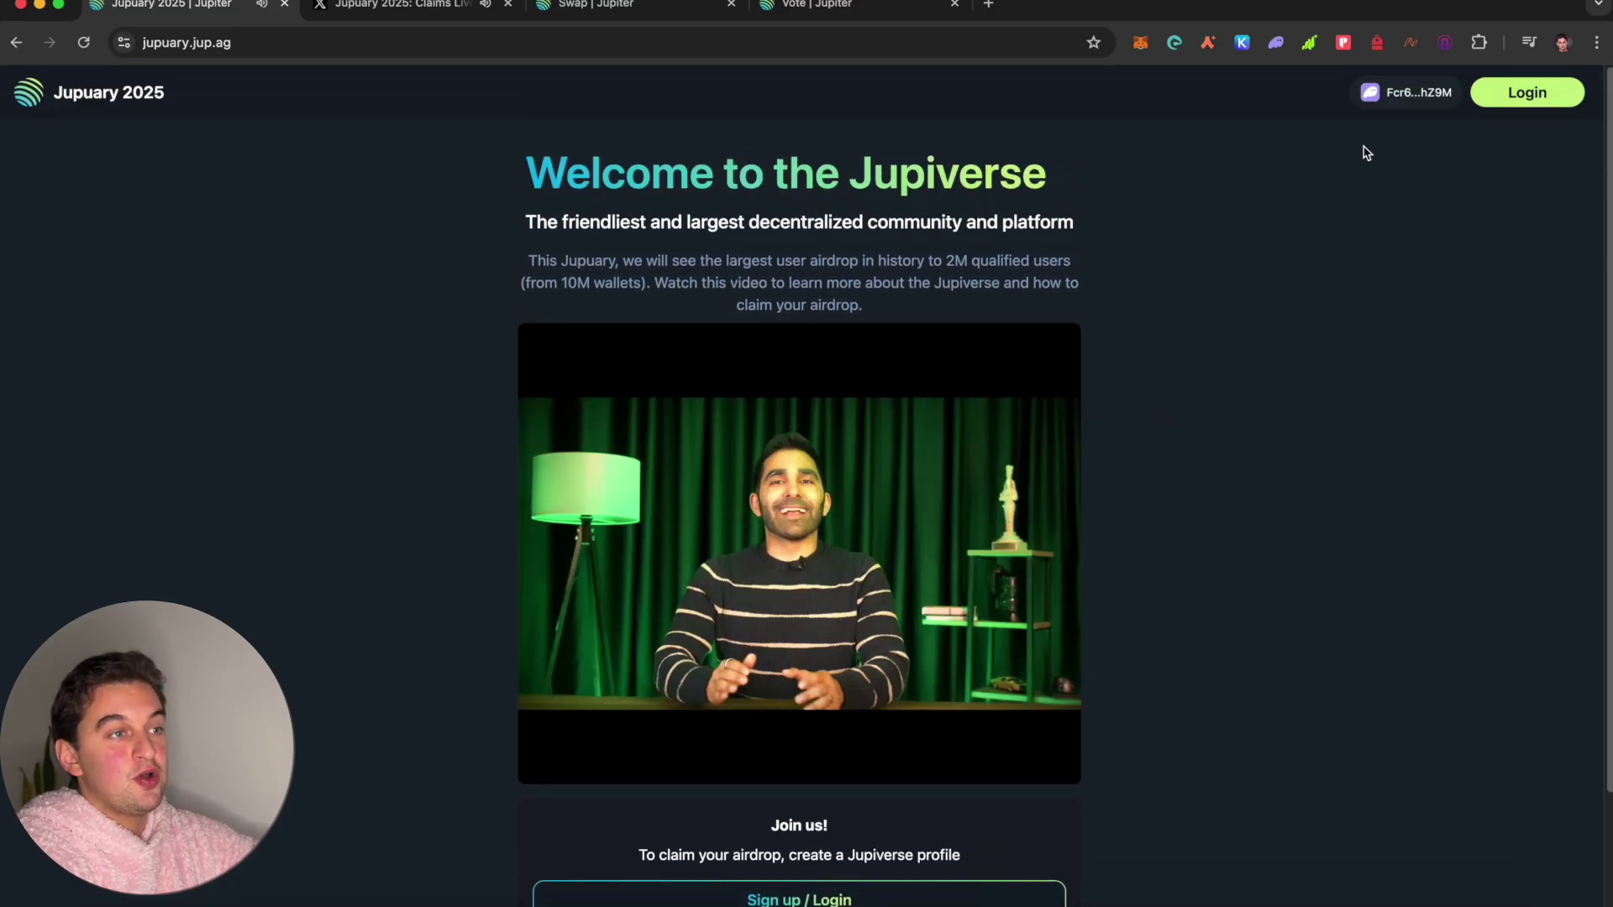
Step: Reload the DAO staking page to reconnect the wallet
click(802, 7)
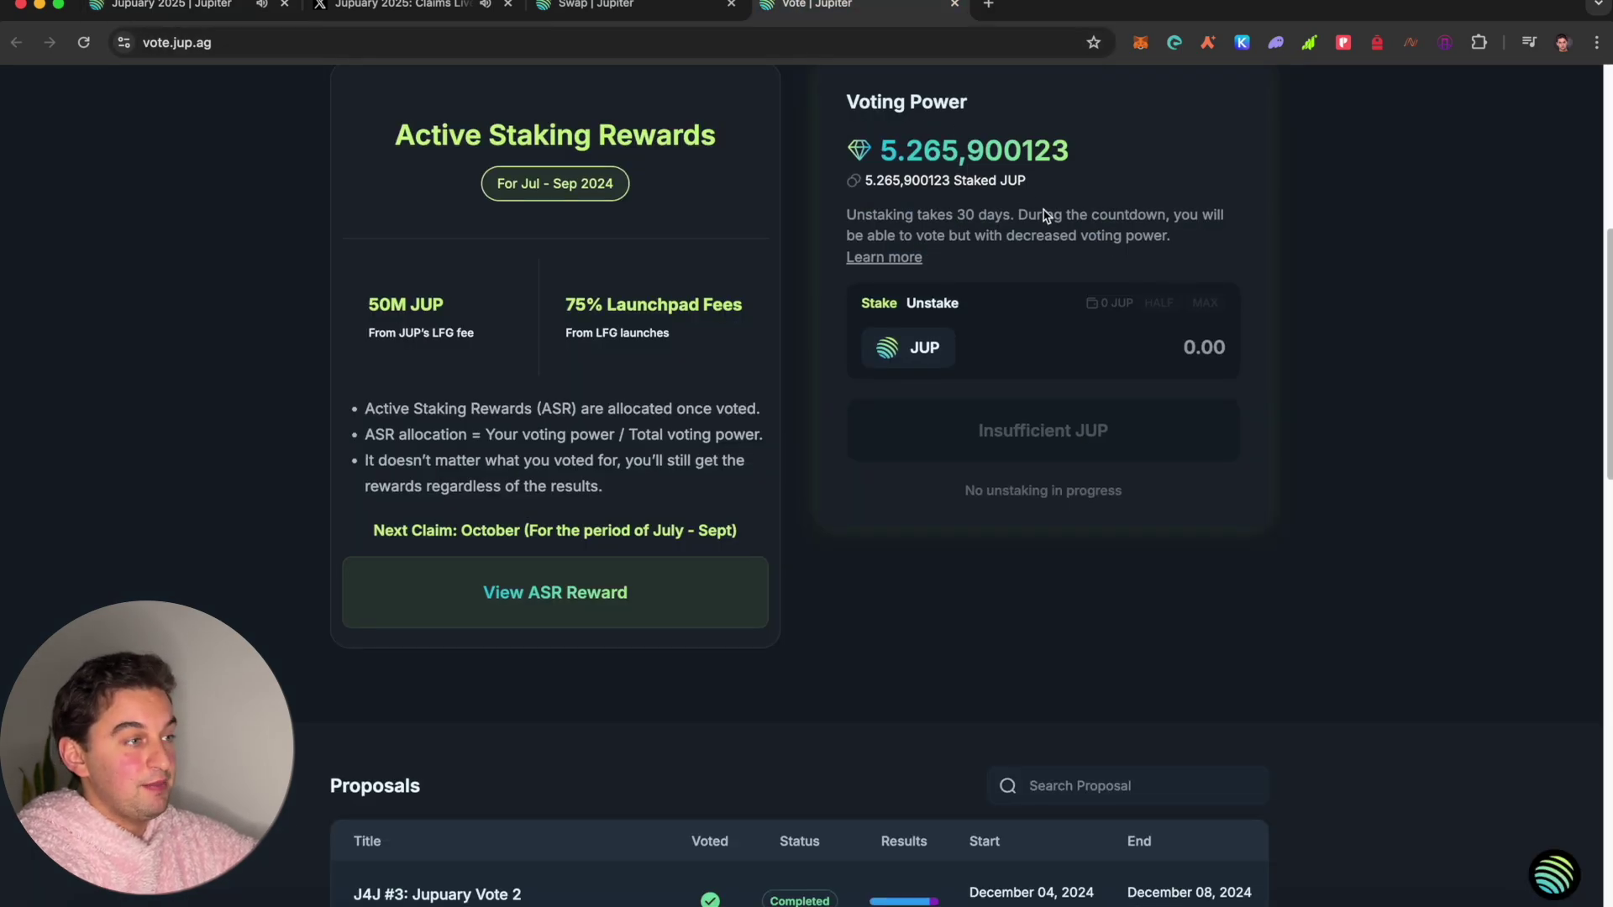
scroll(1046, 214, up, 2)
key(super+r)
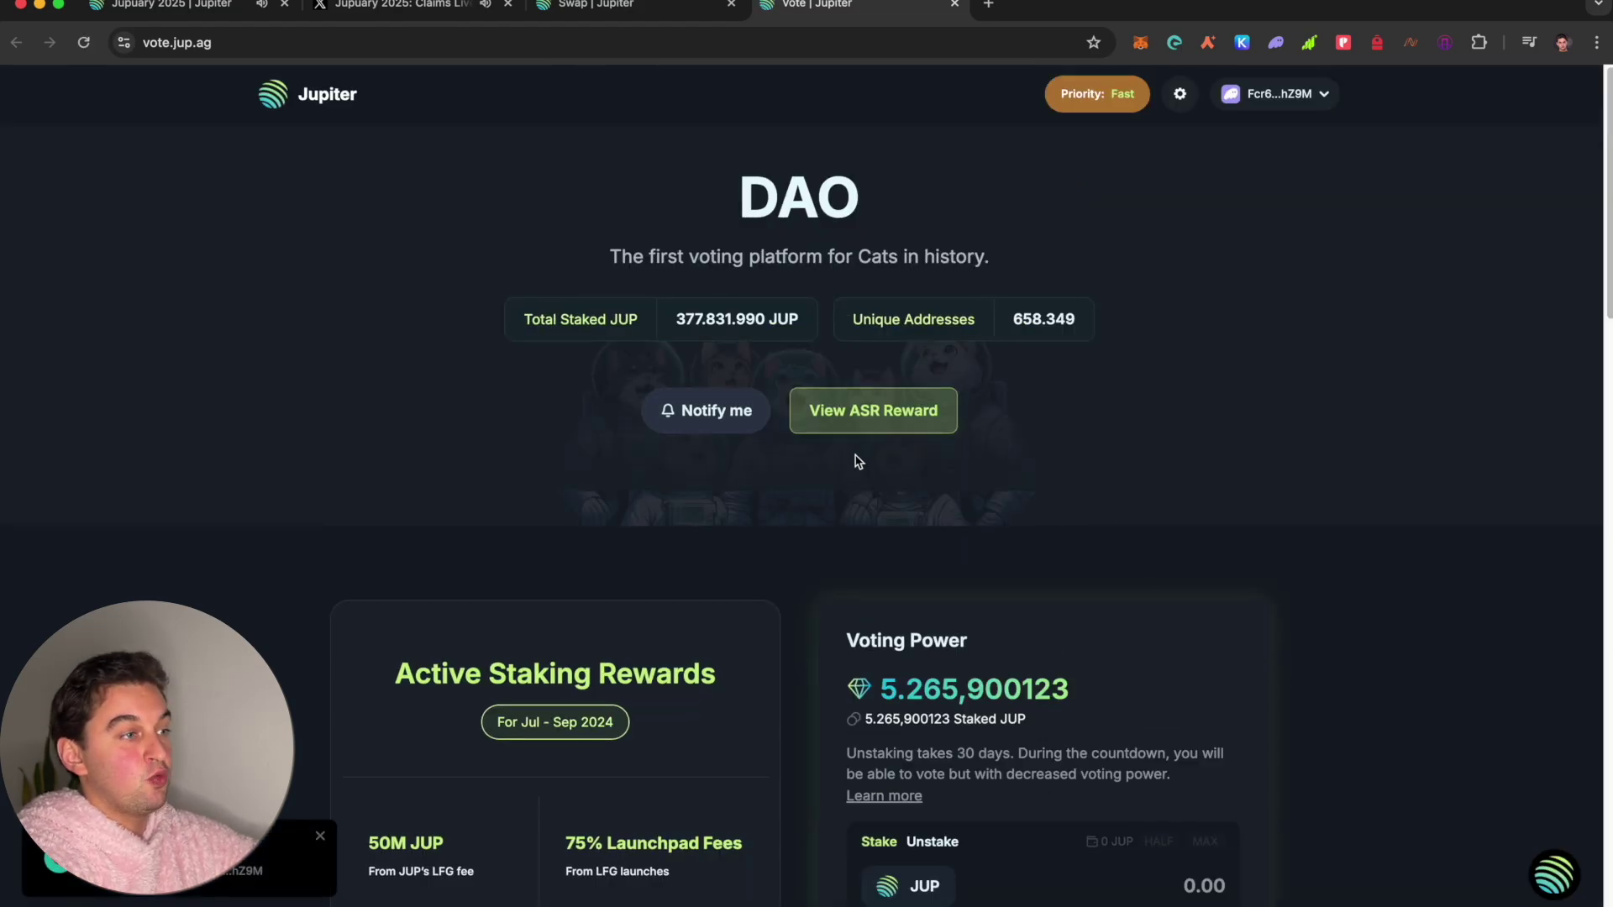
scroll(1012, 742, down, 2)
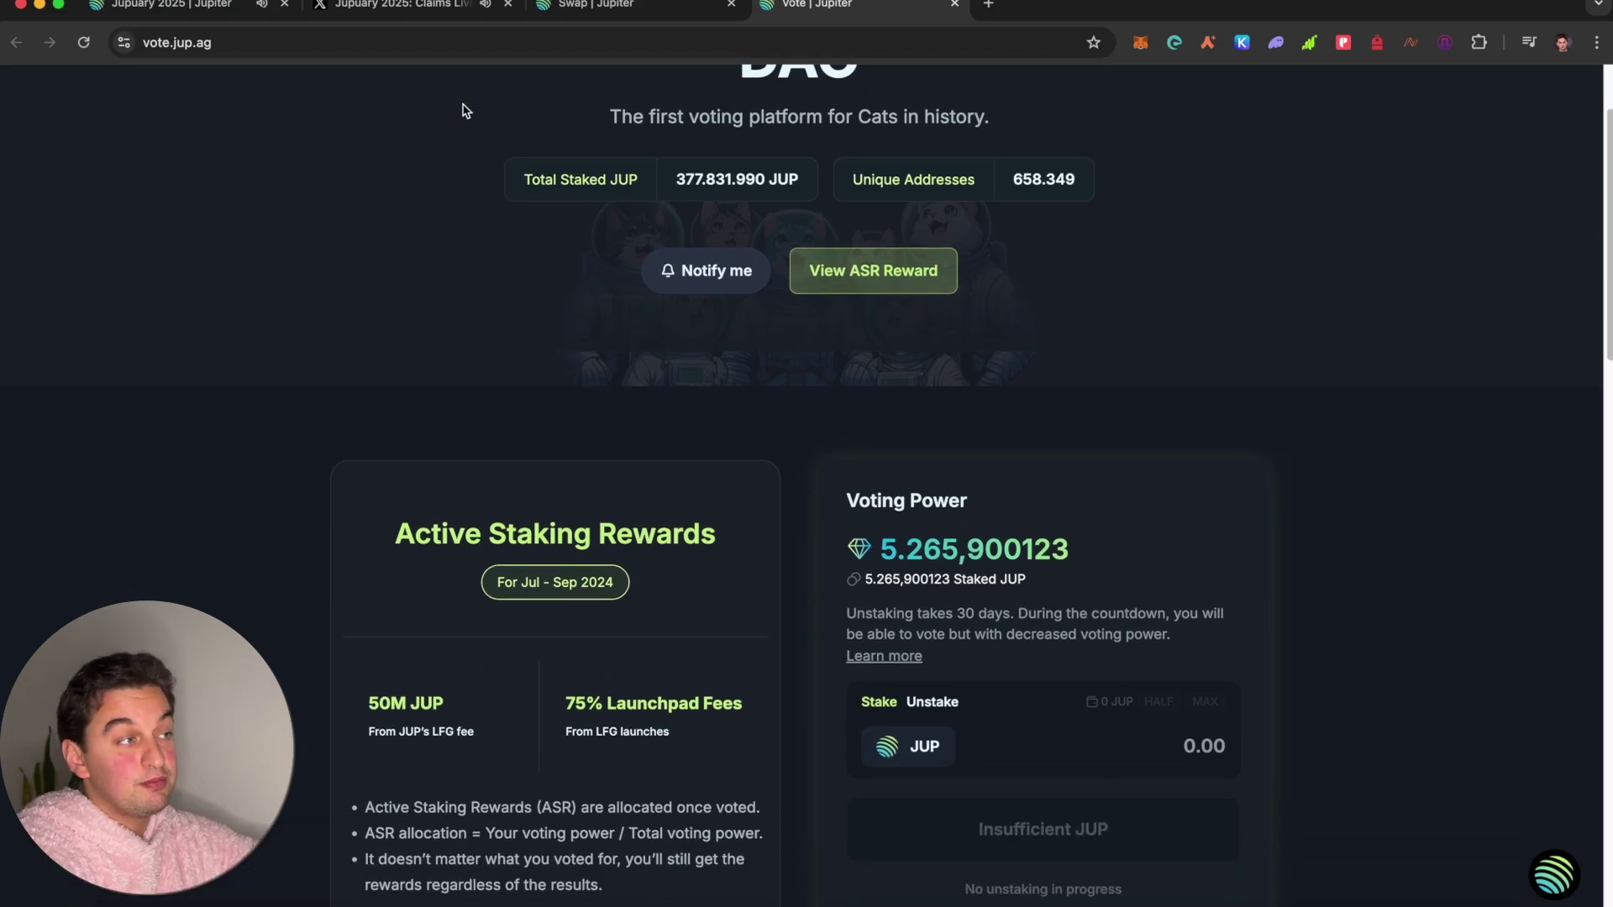
Step: Check the wallet's airdrop allocation, then go back to the Welcome to the Jupiverse page
click(639, 7)
click(168, 5)
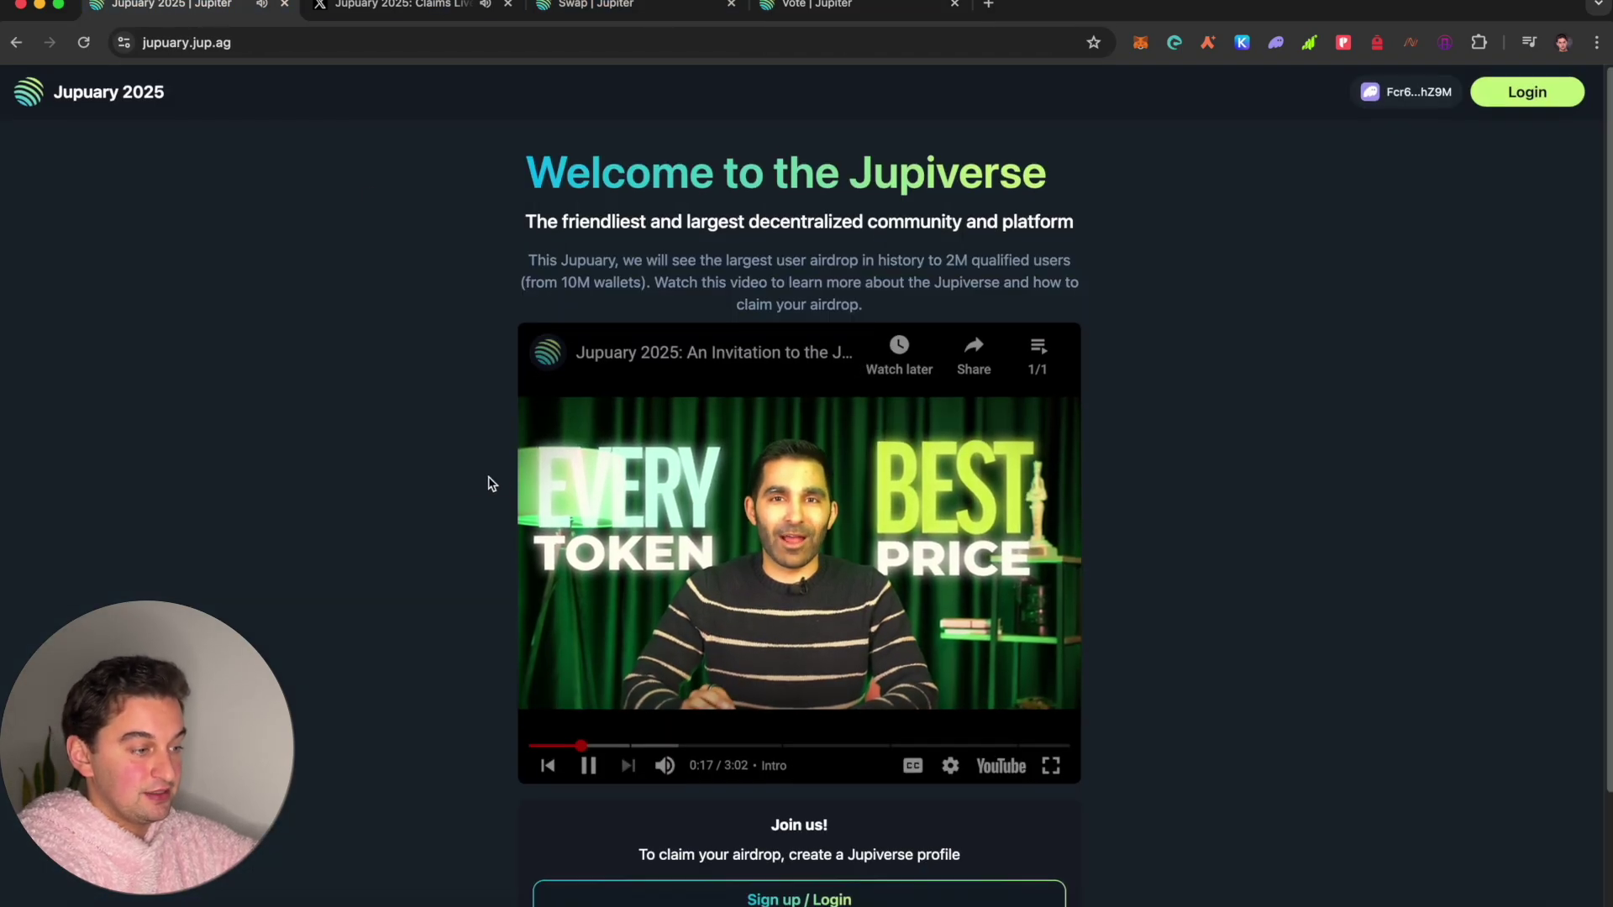
scroll(658, 745, down, 2)
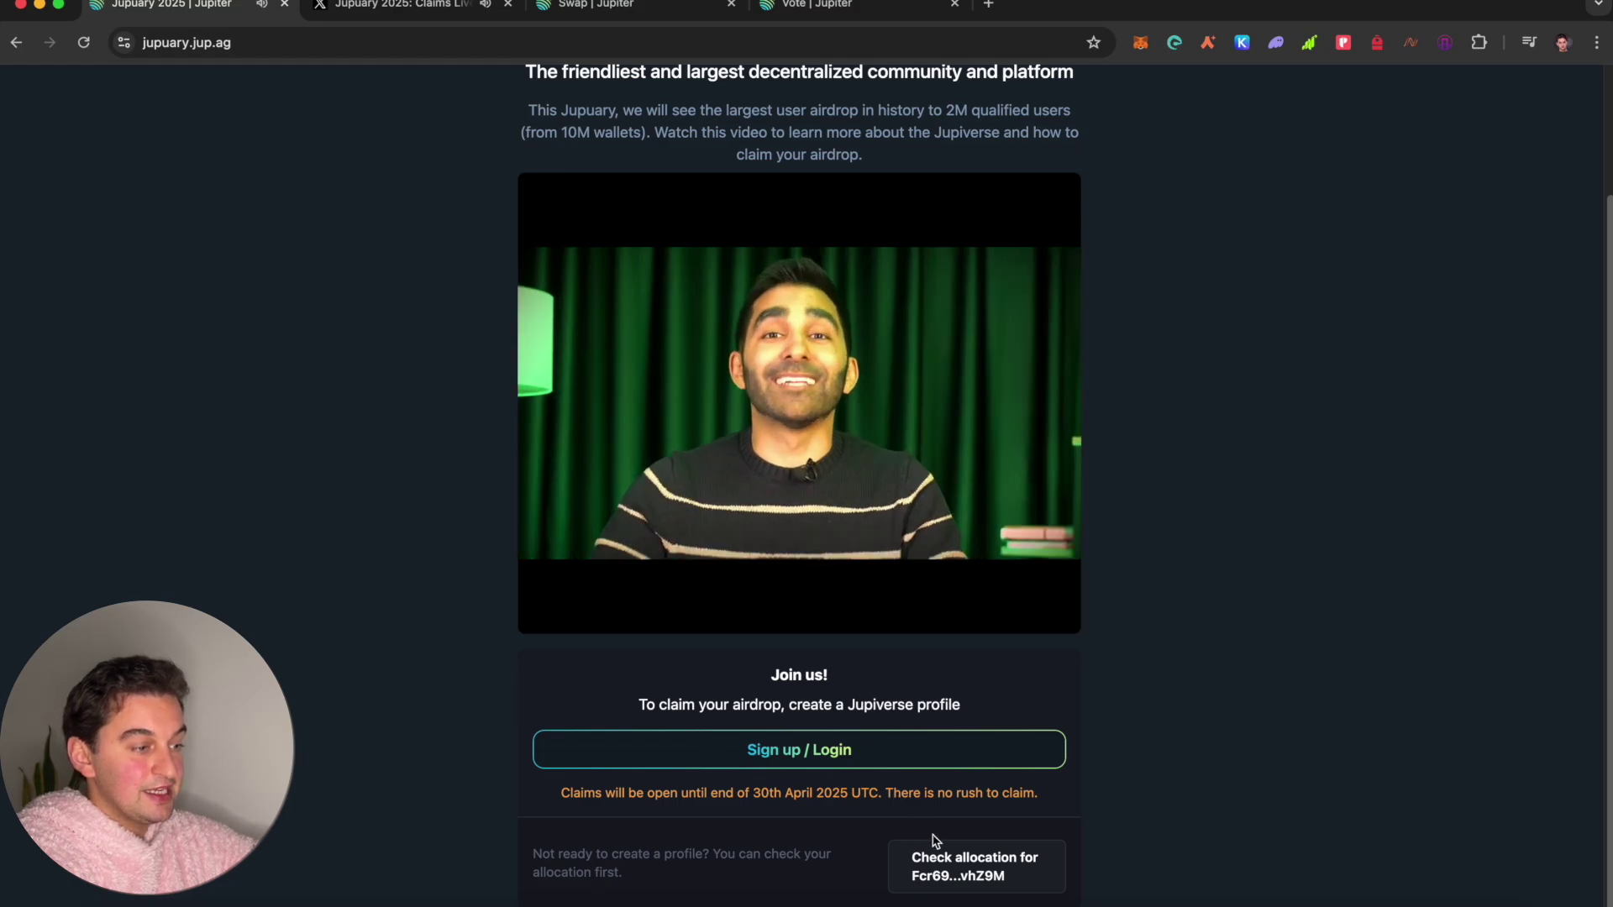
click(930, 865)
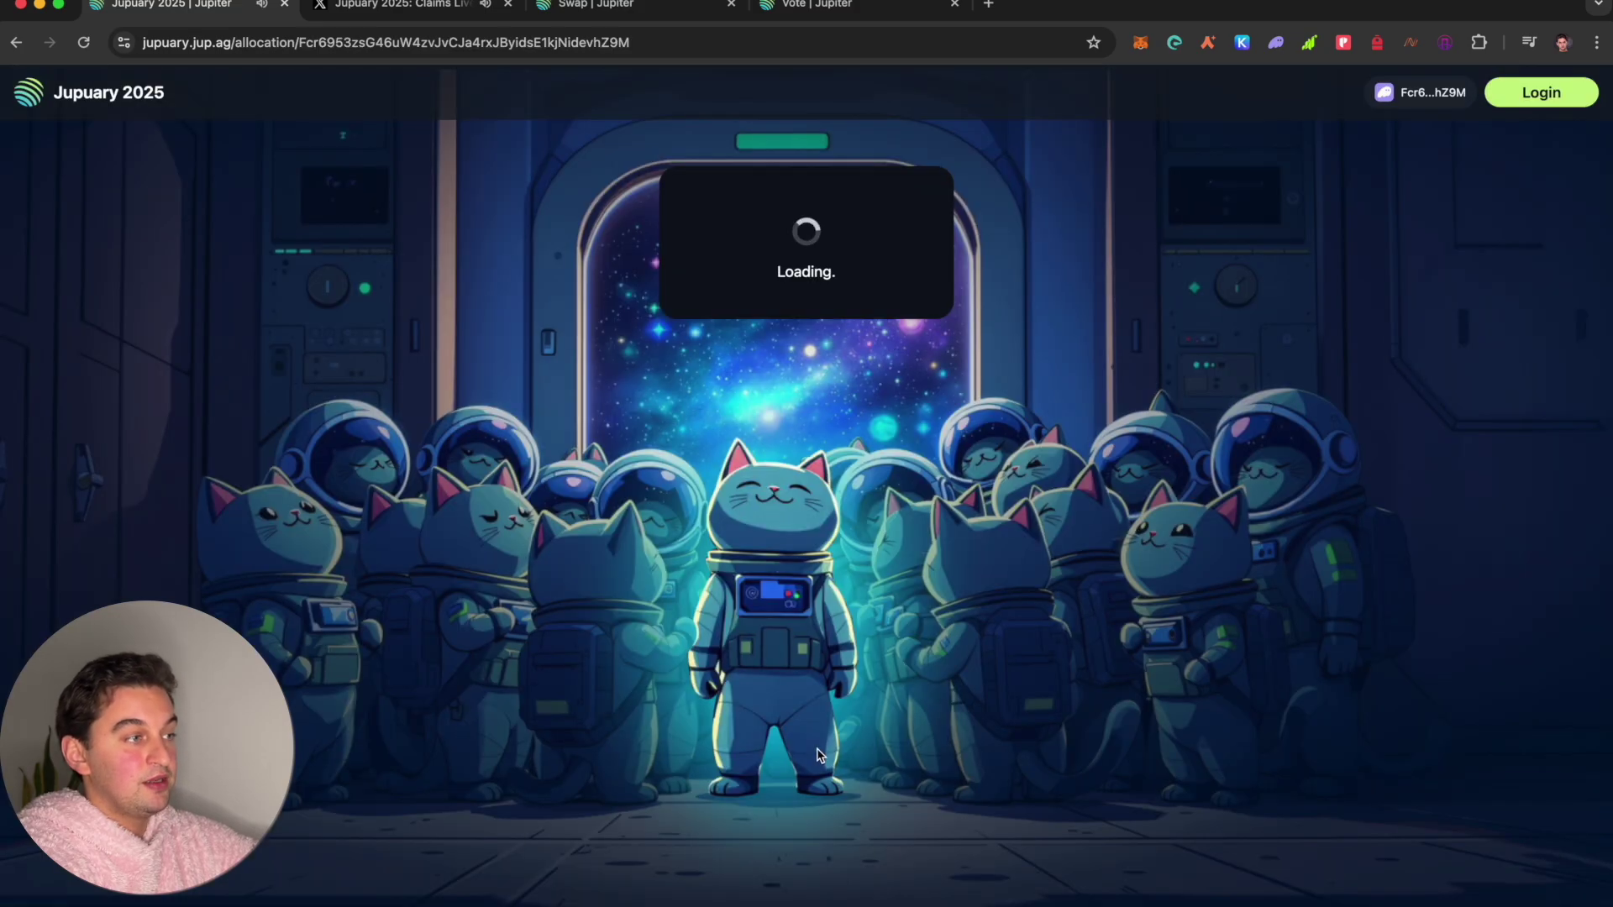
click(16, 42)
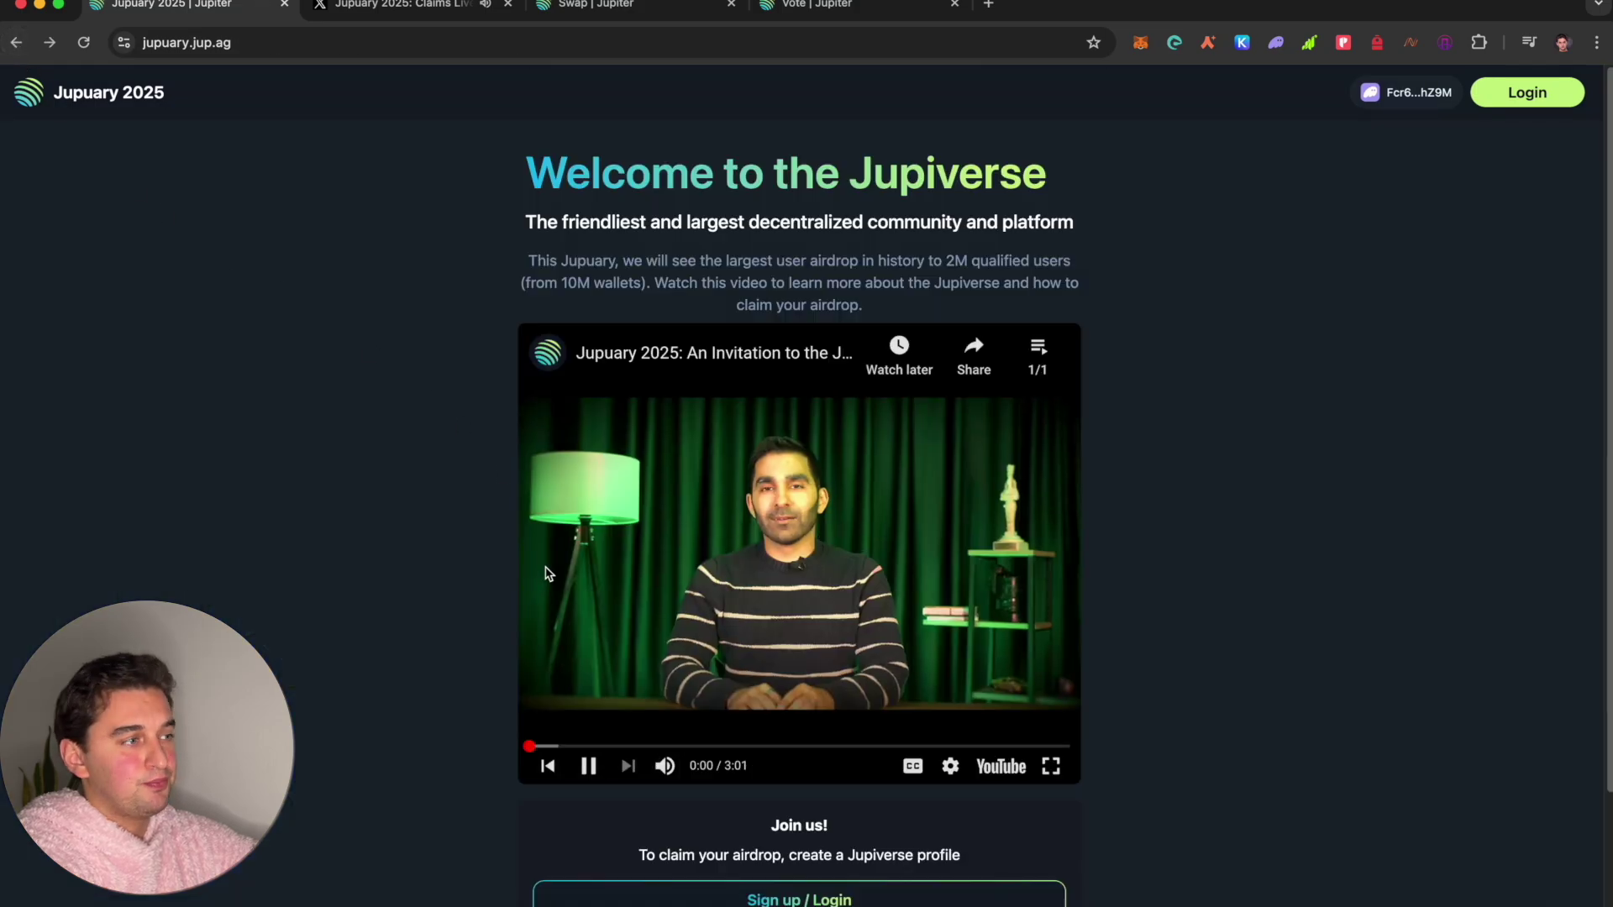
scroll(815, 739, down, 3)
Step: Log in to Jupiverse with Google, then choose Claim and Stake on the allocation
click(814, 739)
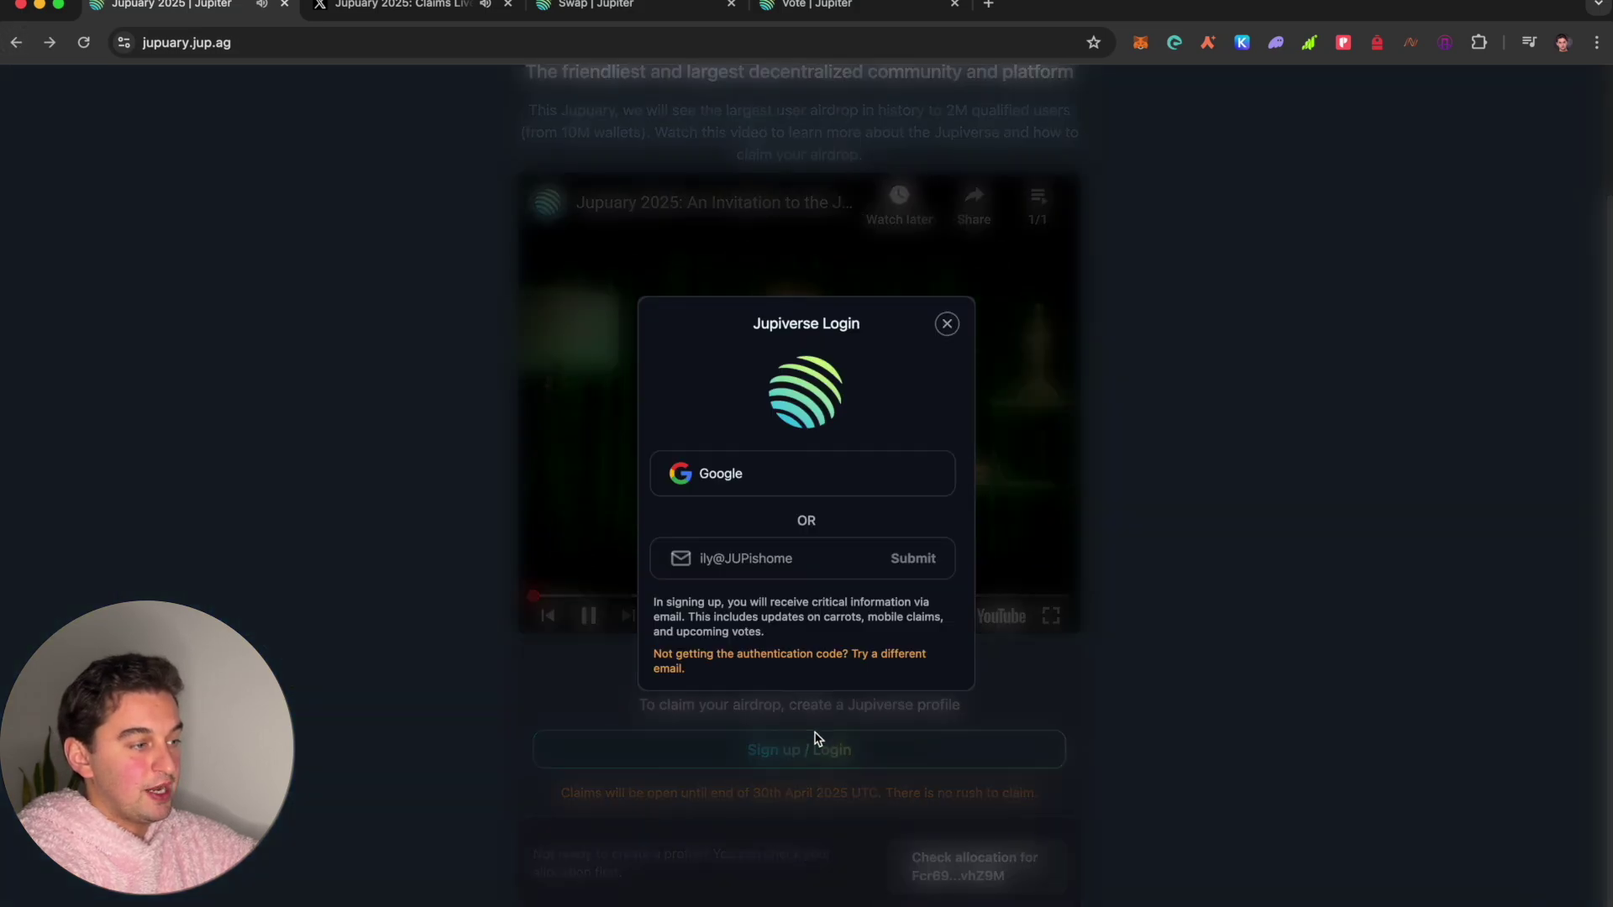
click(745, 495)
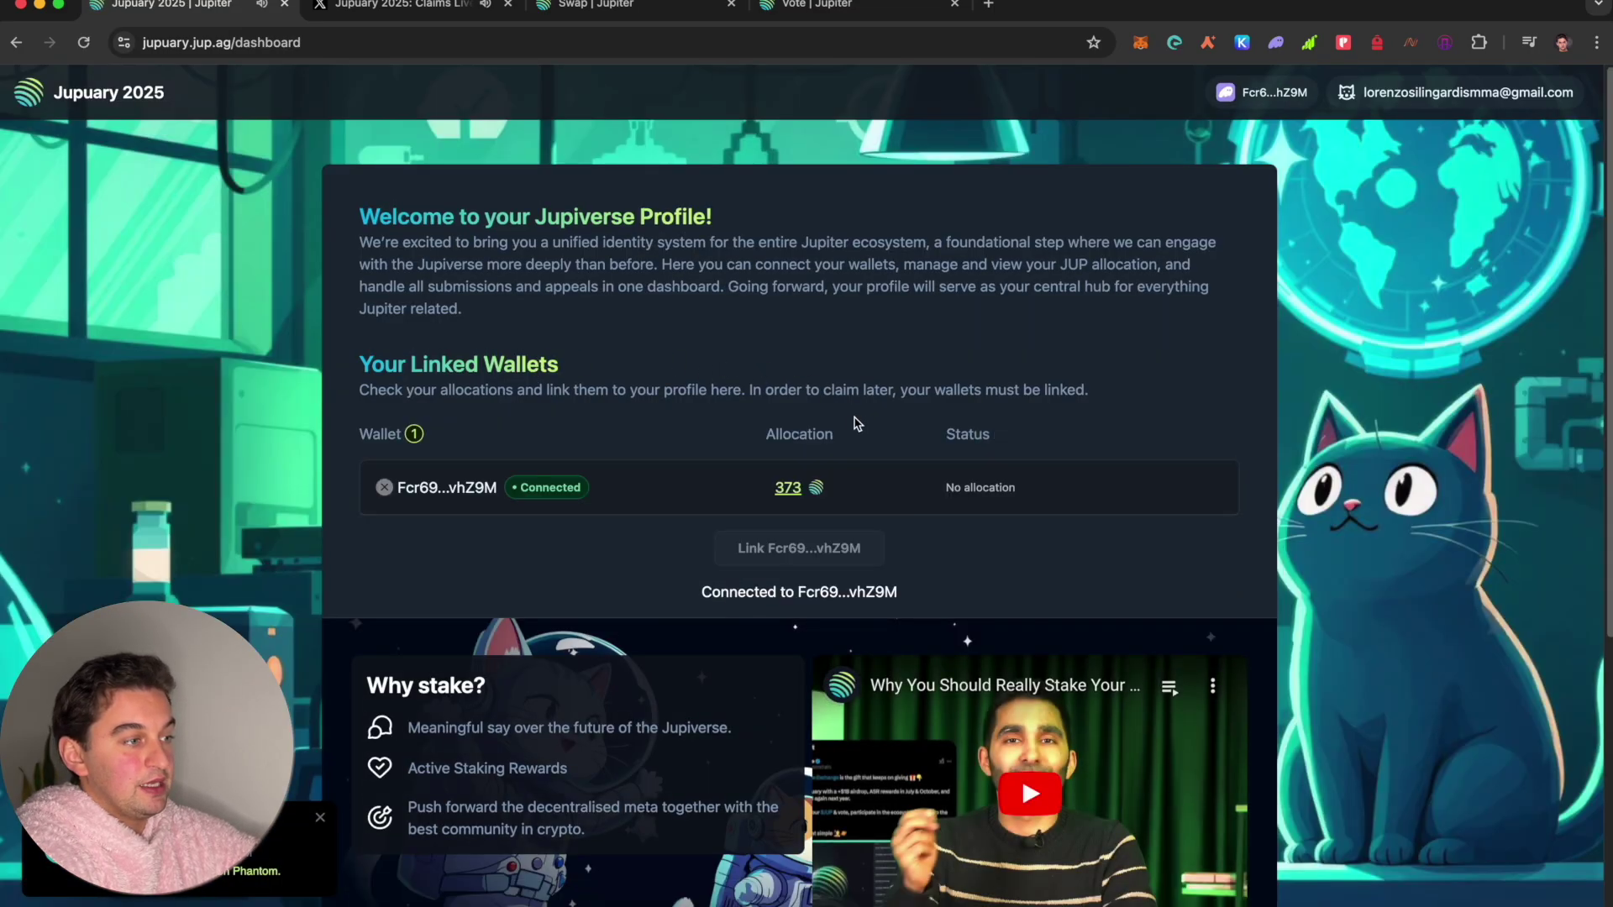
click(974, 490)
click(859, 500)
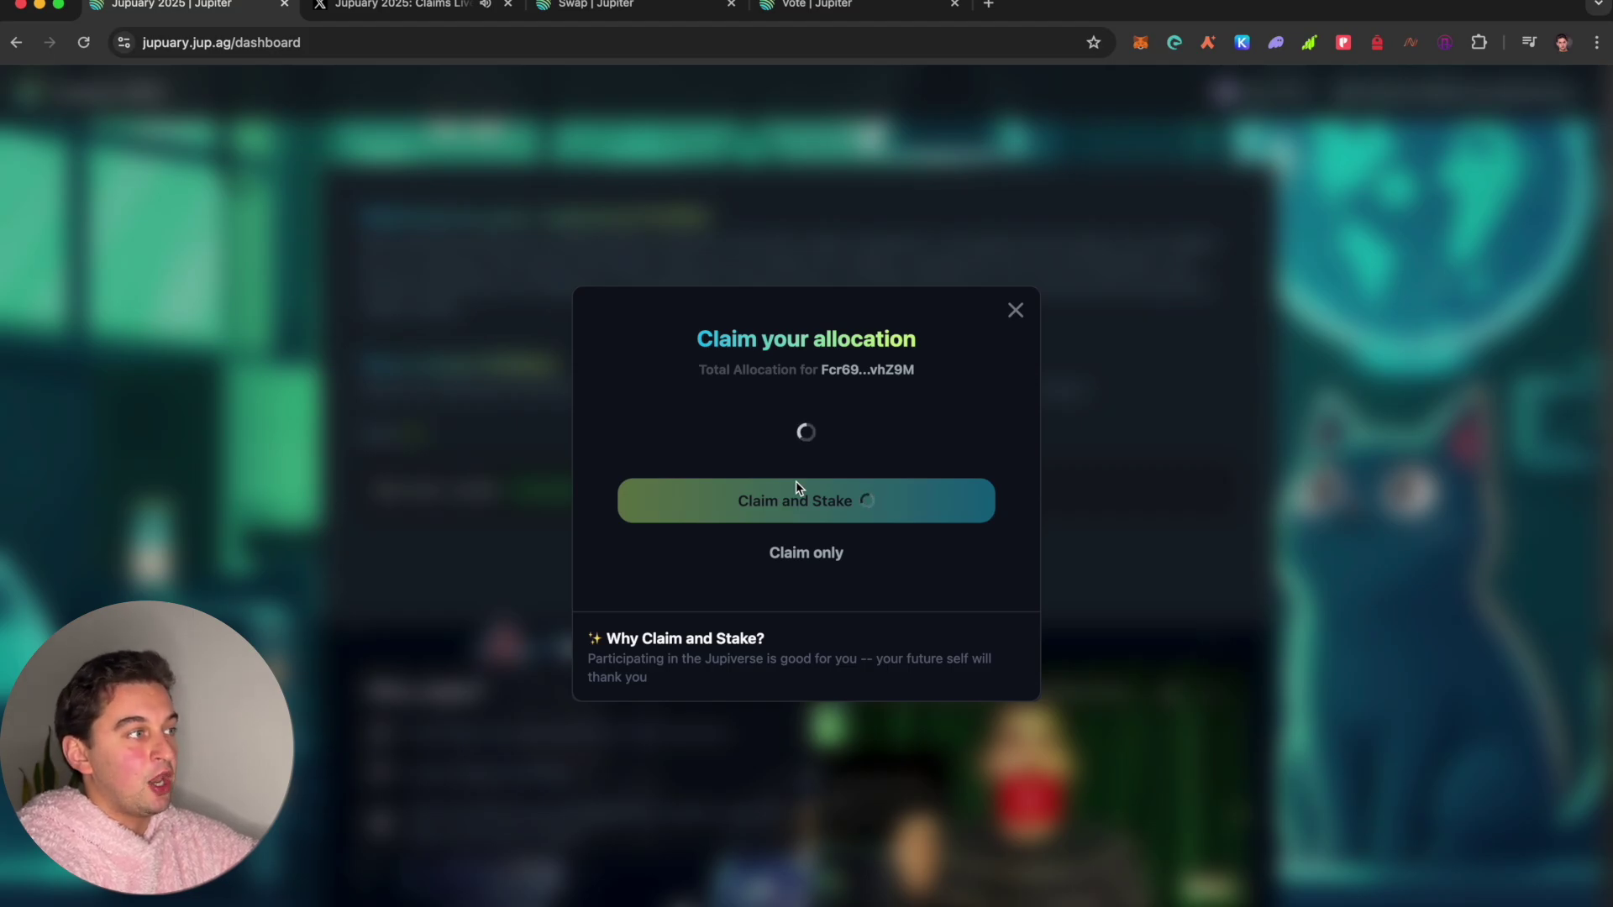
click(430, 13)
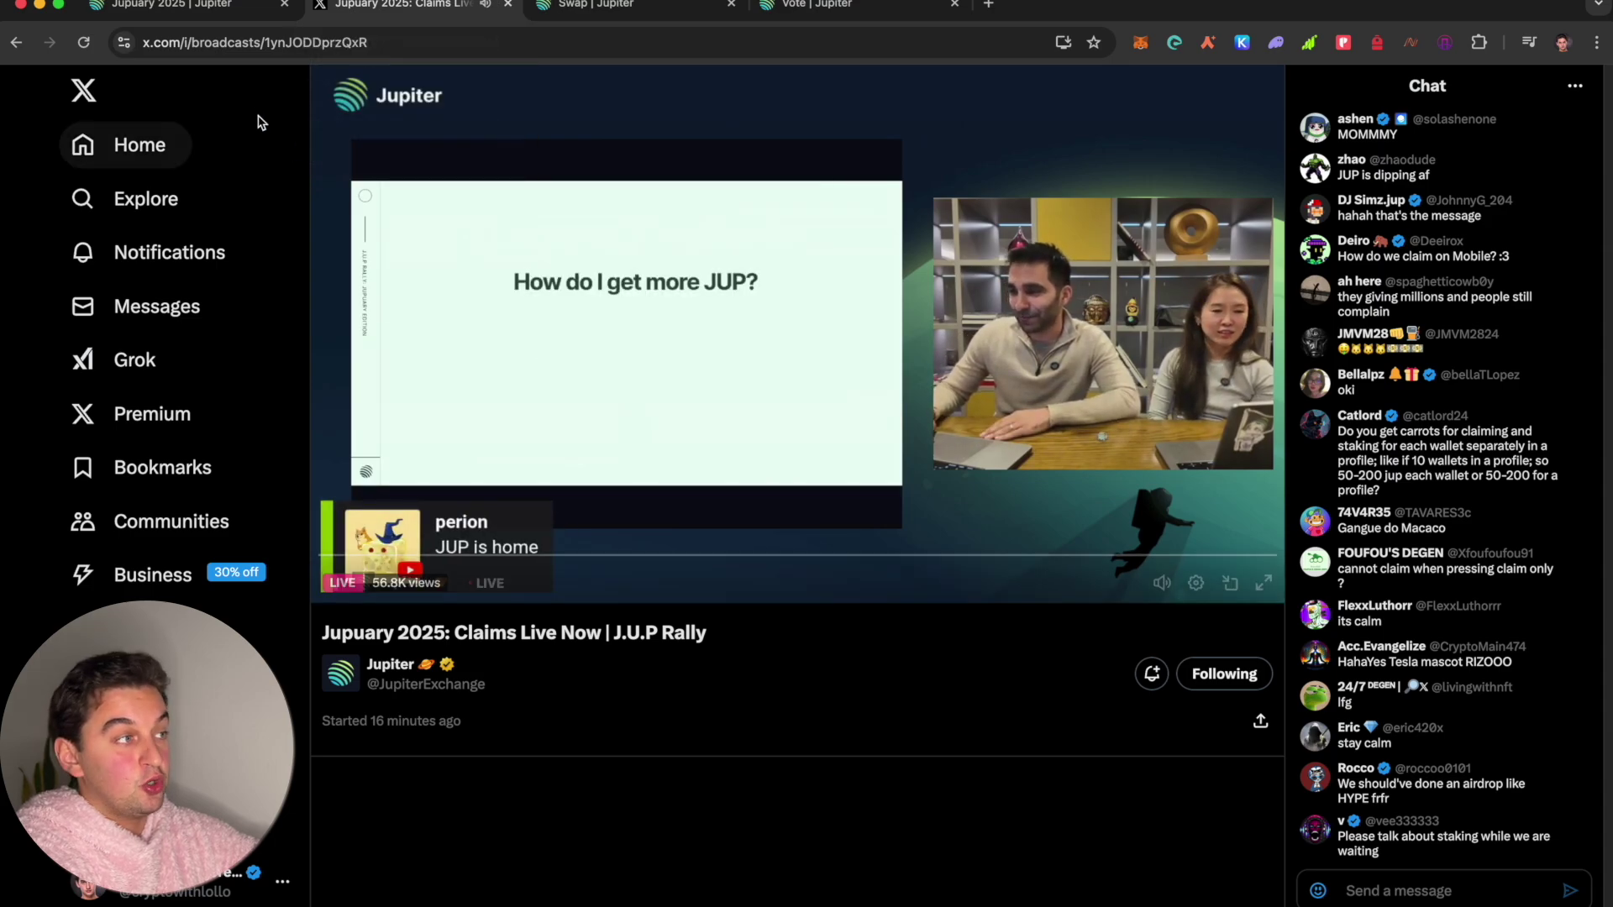
click(212, 12)
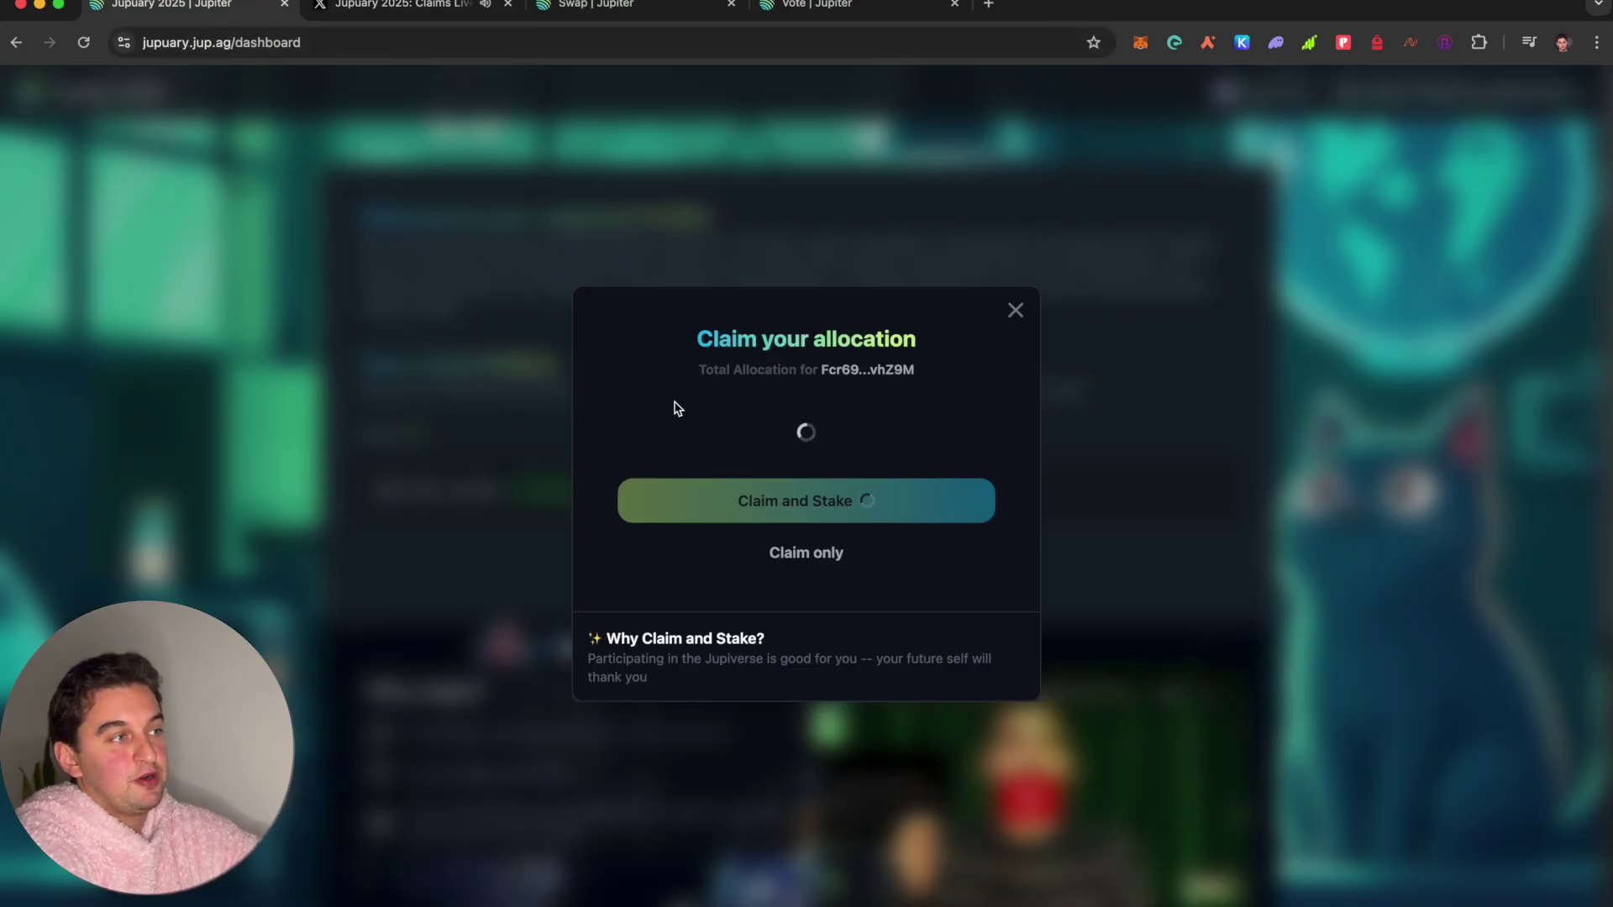
click(869, 16)
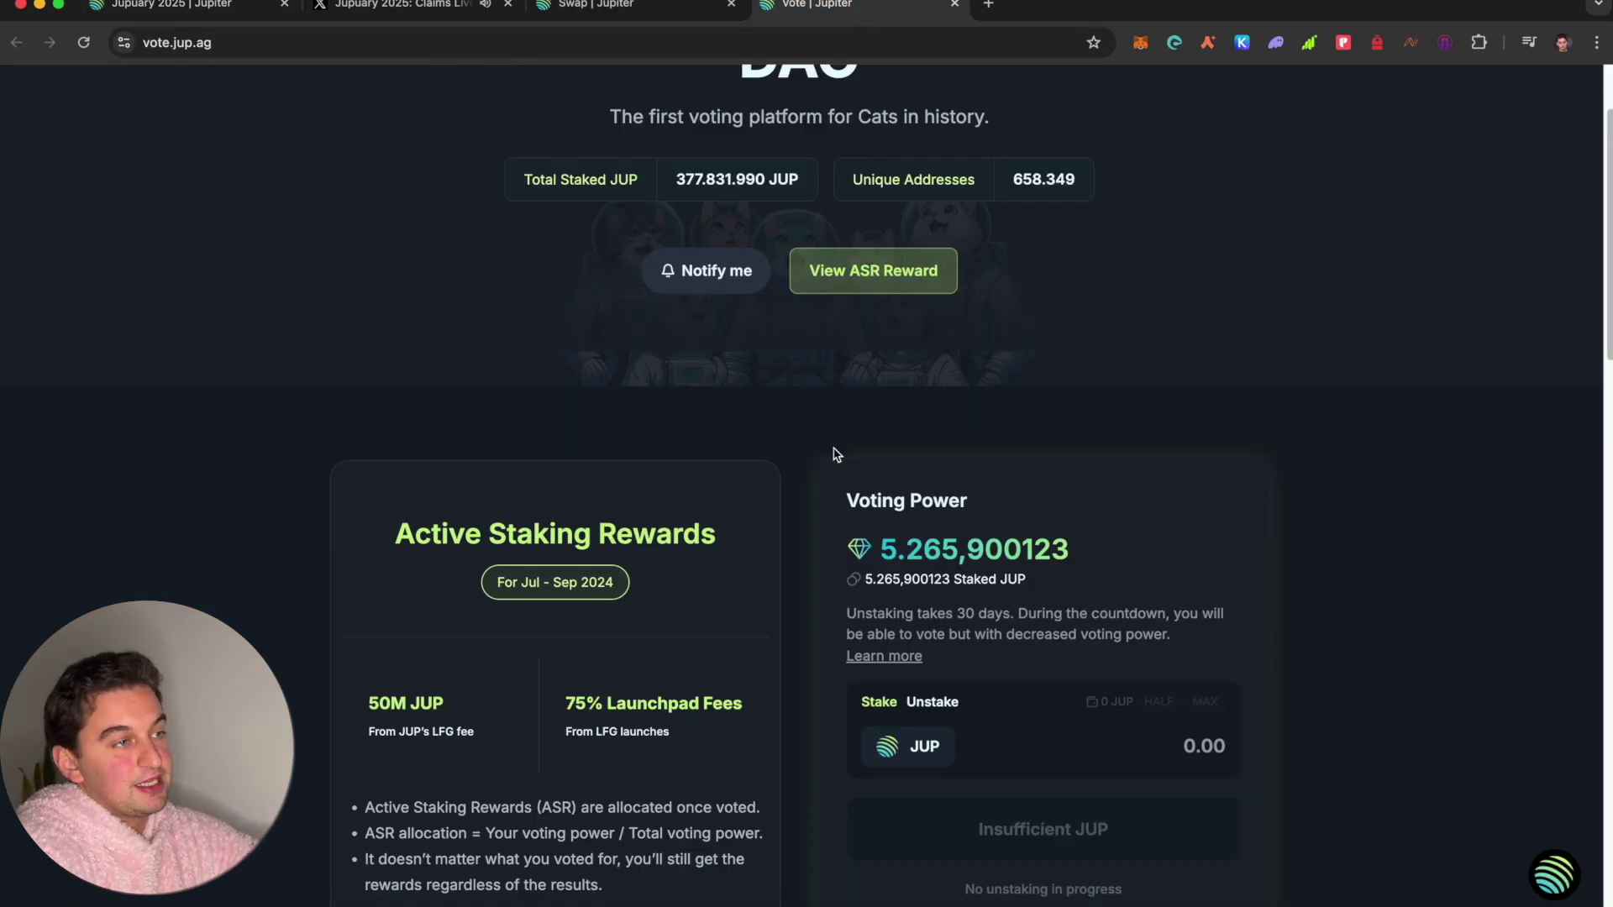
click(1276, 44)
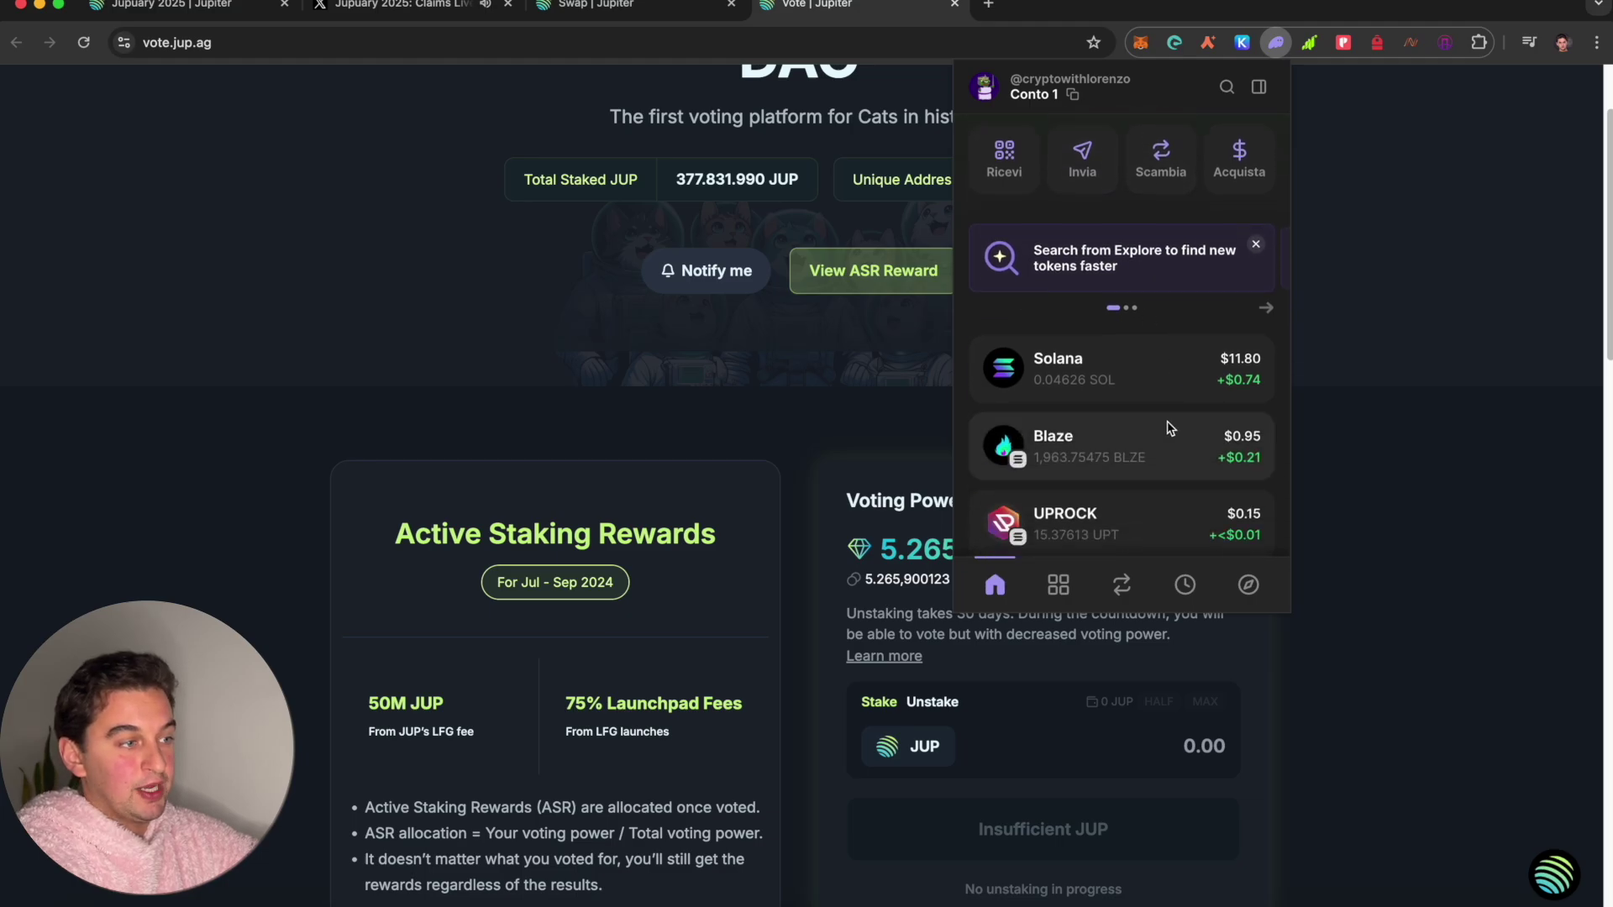
scroll(1171, 420, down, 3)
scroll(1092, 378, down, 3)
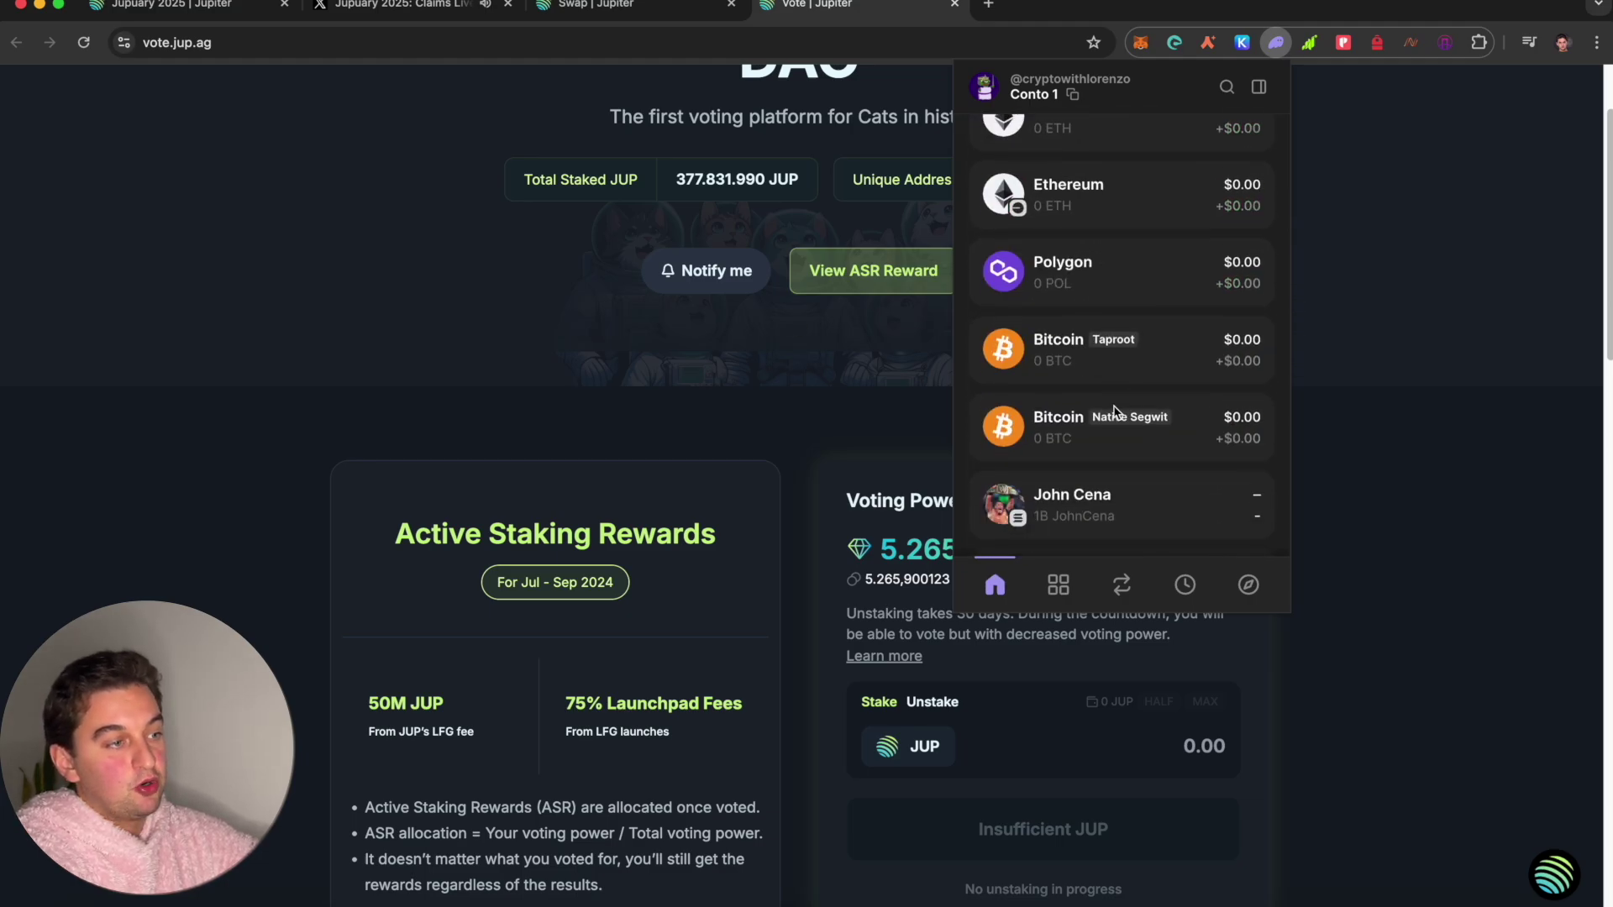
scroll(1092, 378, up, 5)
click(484, 363)
click(190, 7)
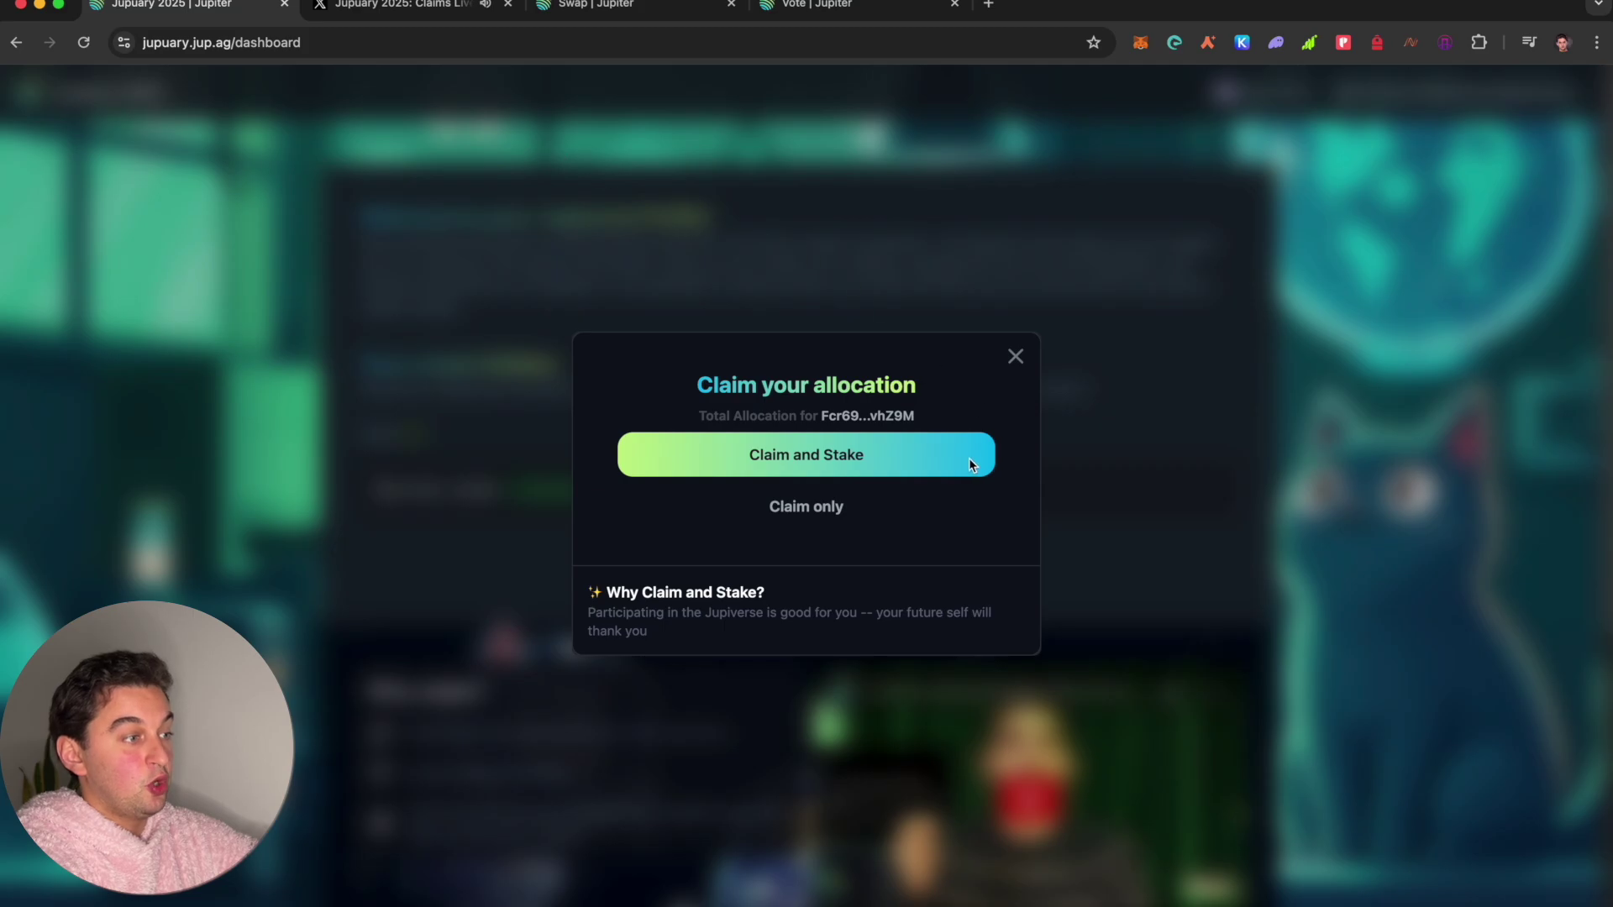